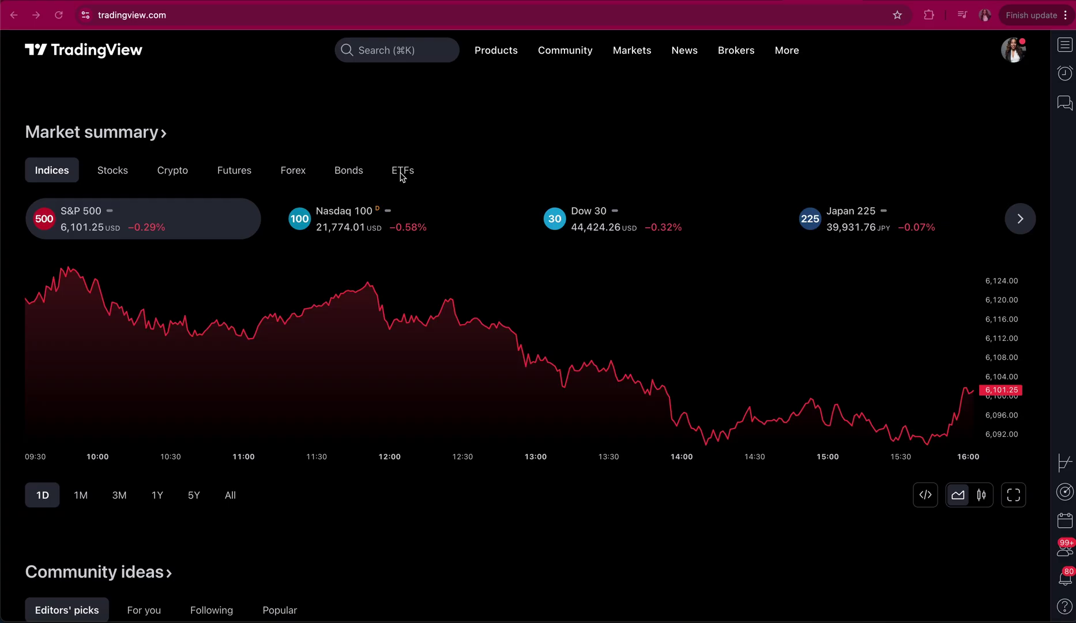
- Show forex pairs in the market summary and look through the home page's community ideas, indicators and news sections
left_click(302, 177)
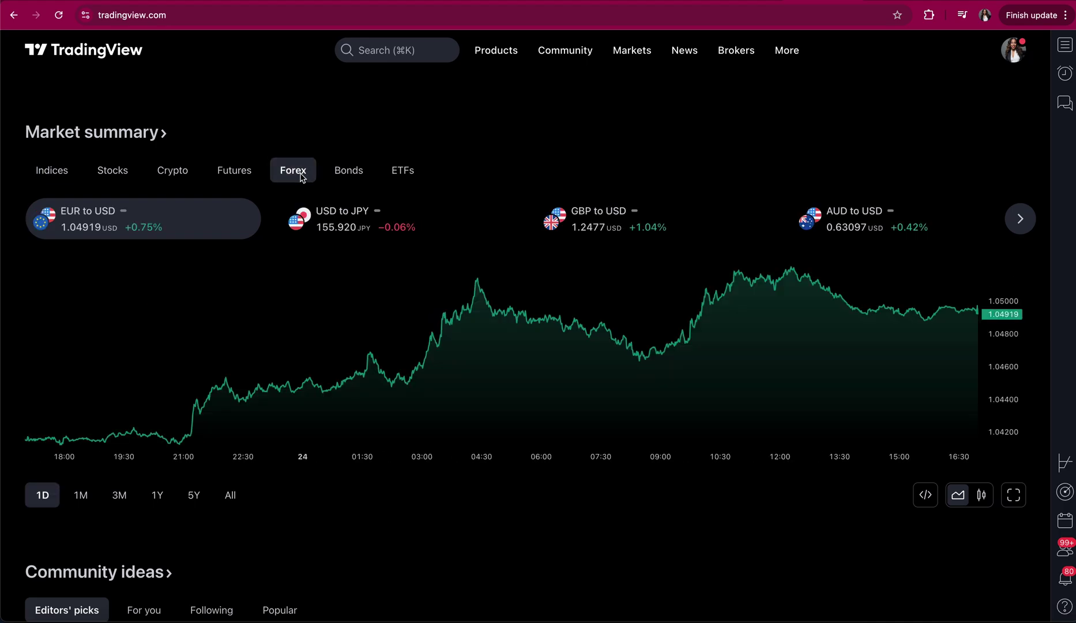
scroll(295, 289, "down", 8)
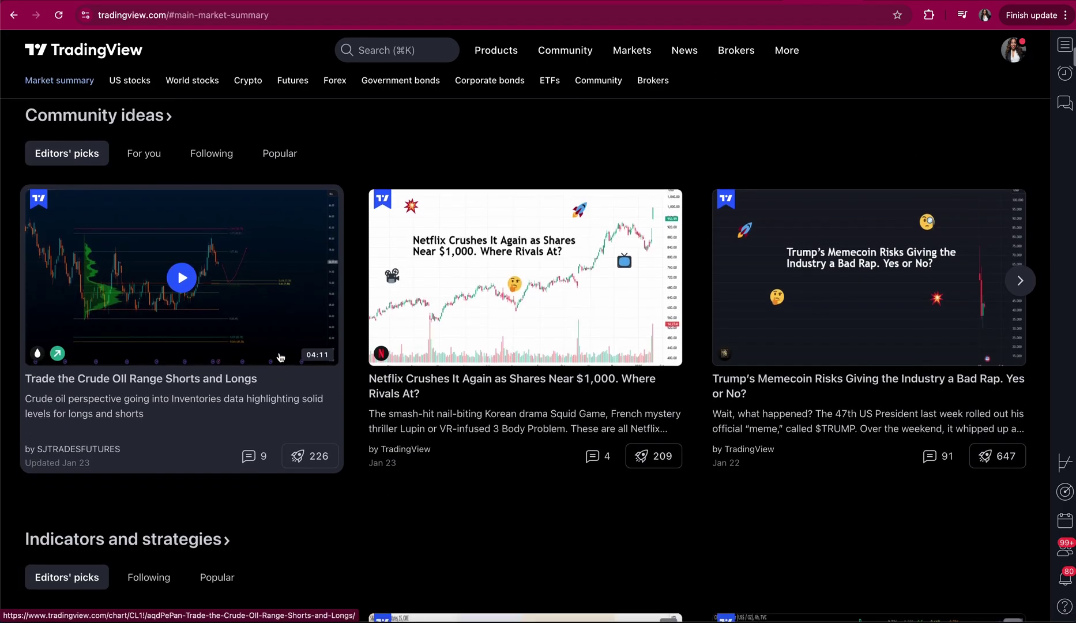
scroll(281, 357, "down", 1)
scroll(280, 358, "down", 13)
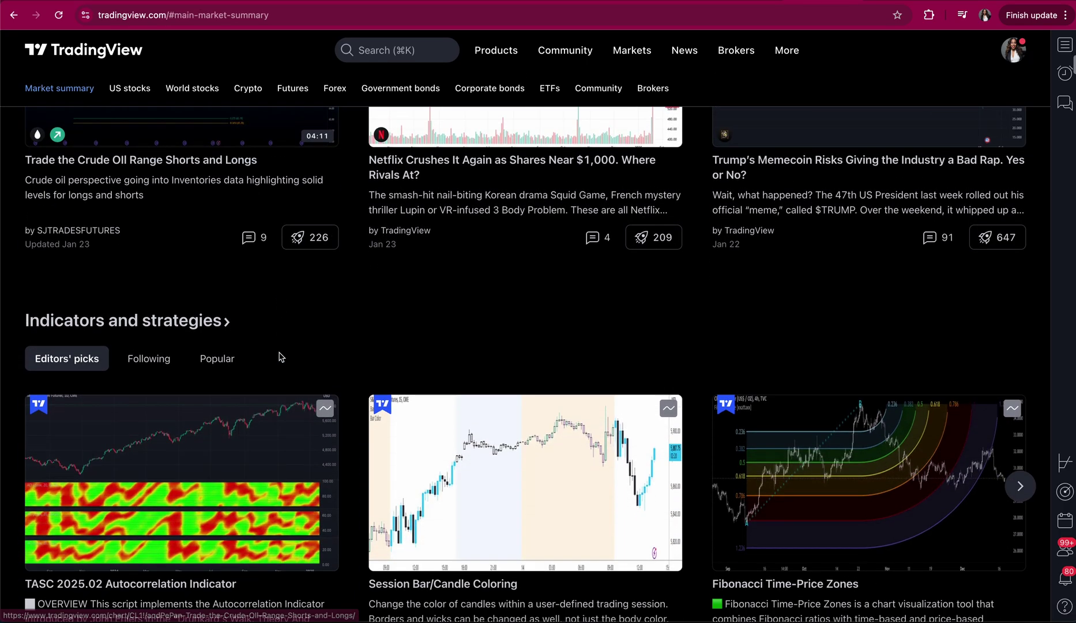
scroll(281, 358, "down", 2)
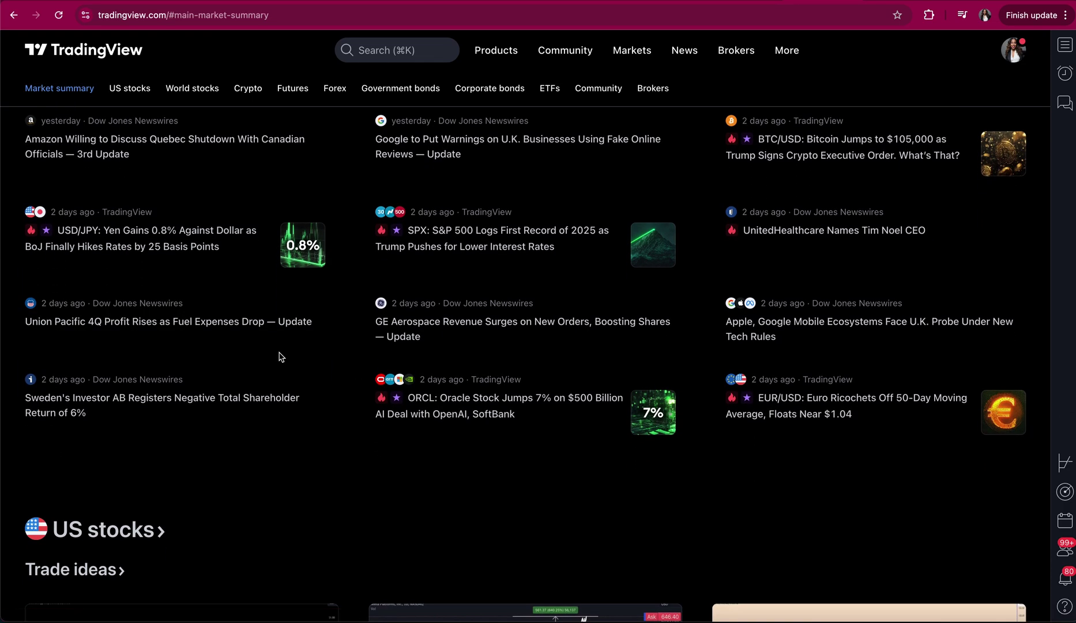
scroll(280, 358, "down", 3)
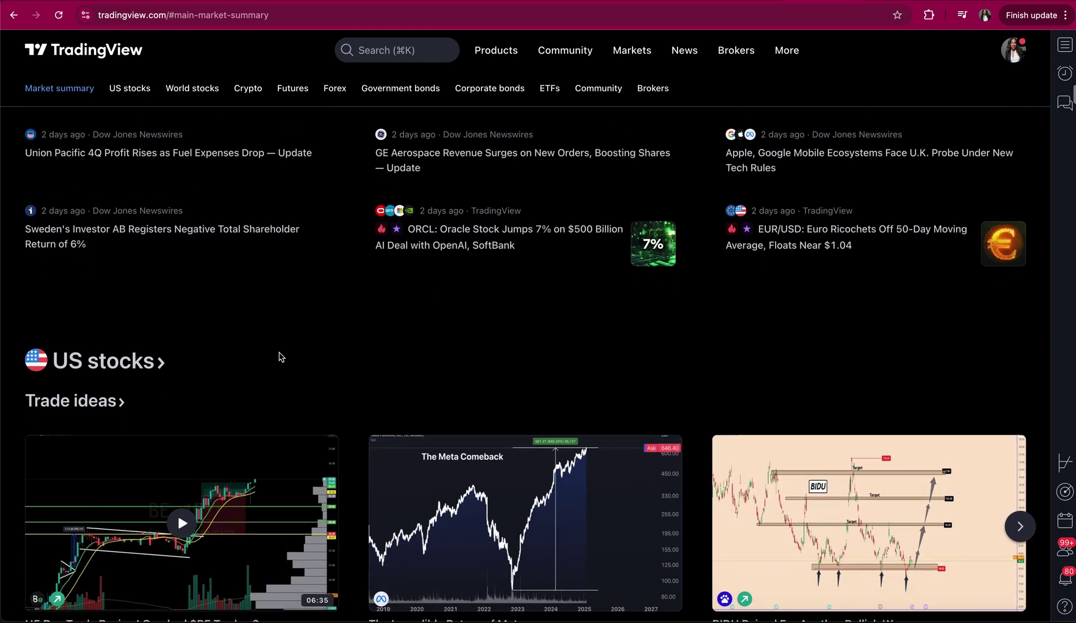
scroll(281, 358, "up", 5)
scroll(280, 357, "up", 20)
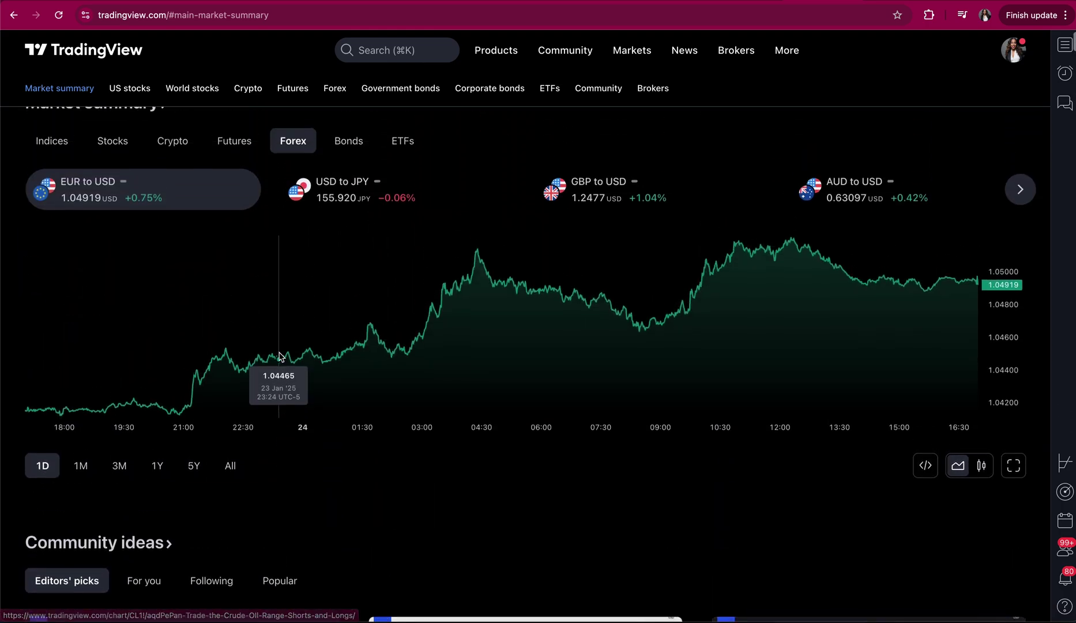
- Open the economic calendar and restrict its list to high-importance events
mouse_move(496, 50)
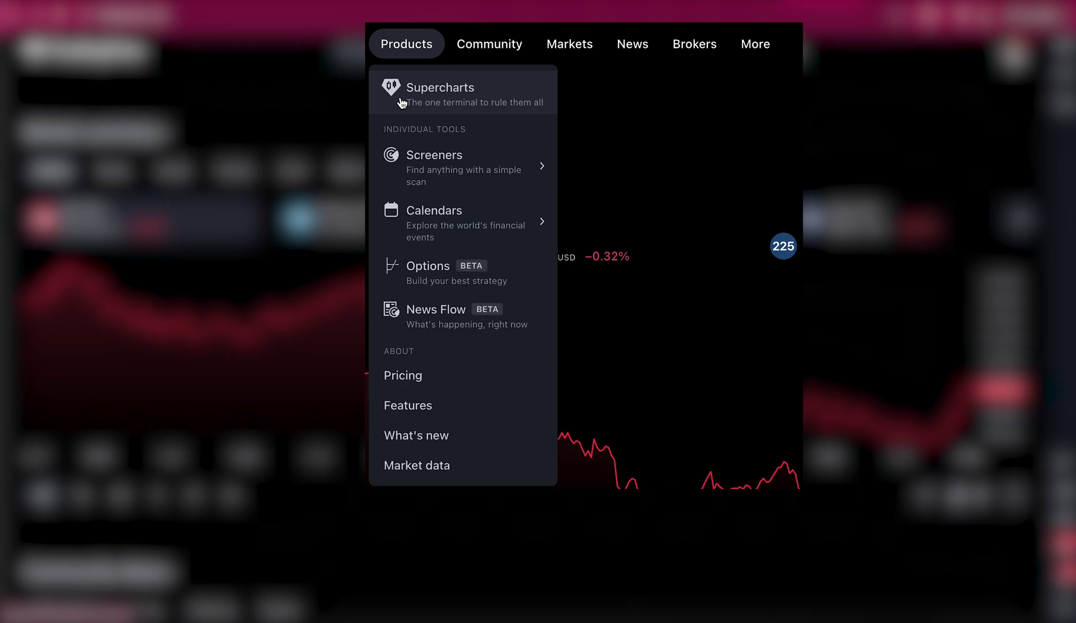
mouse_move(404, 220)
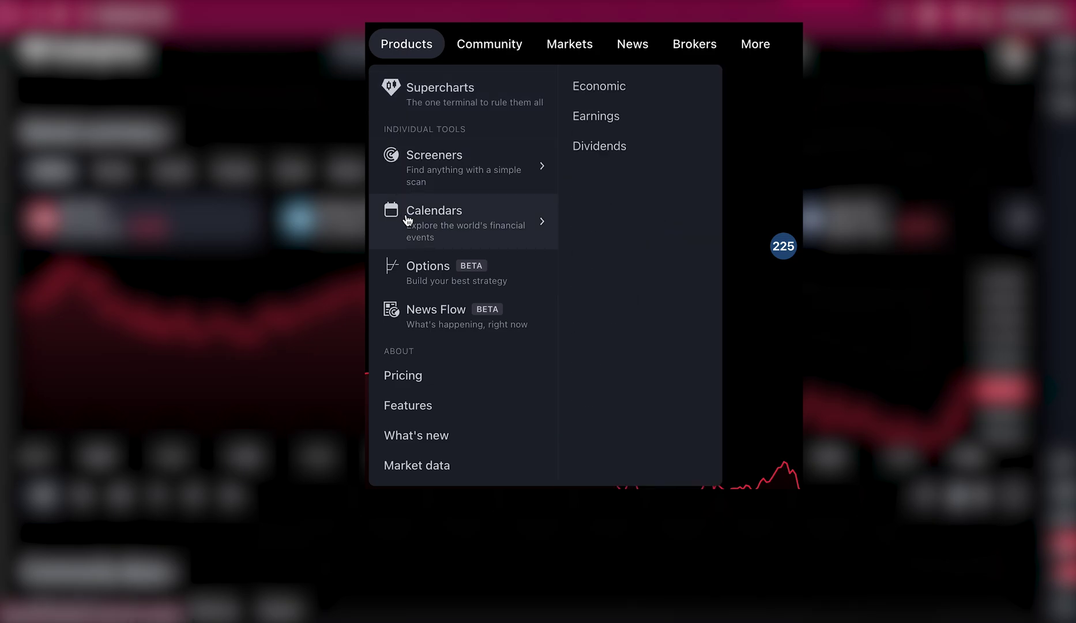
left_click(579, 87)
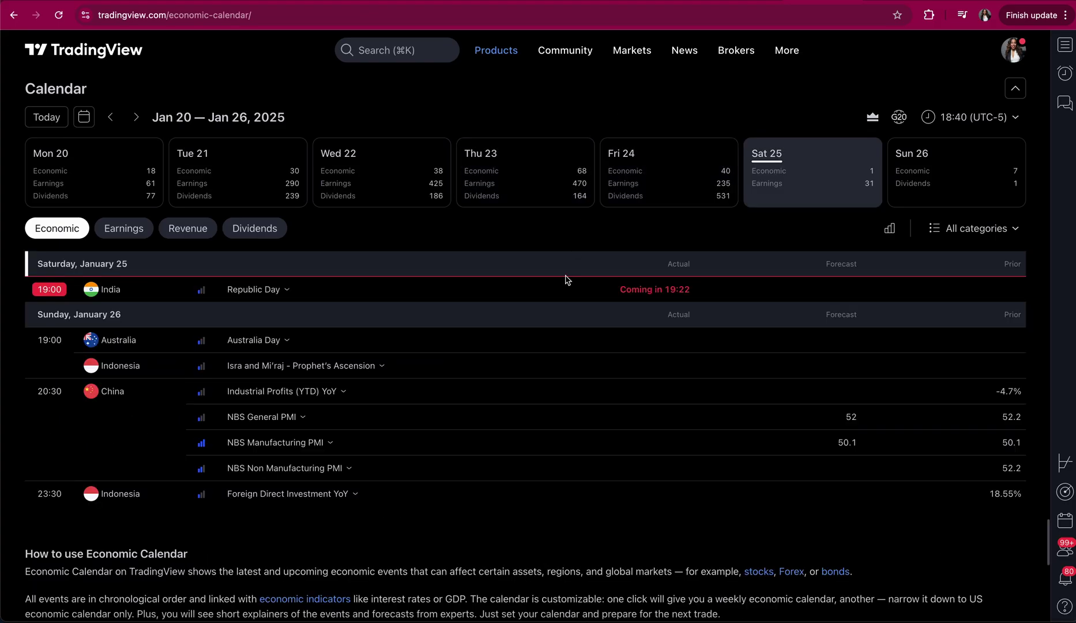
scroll(542, 374, "down", 1)
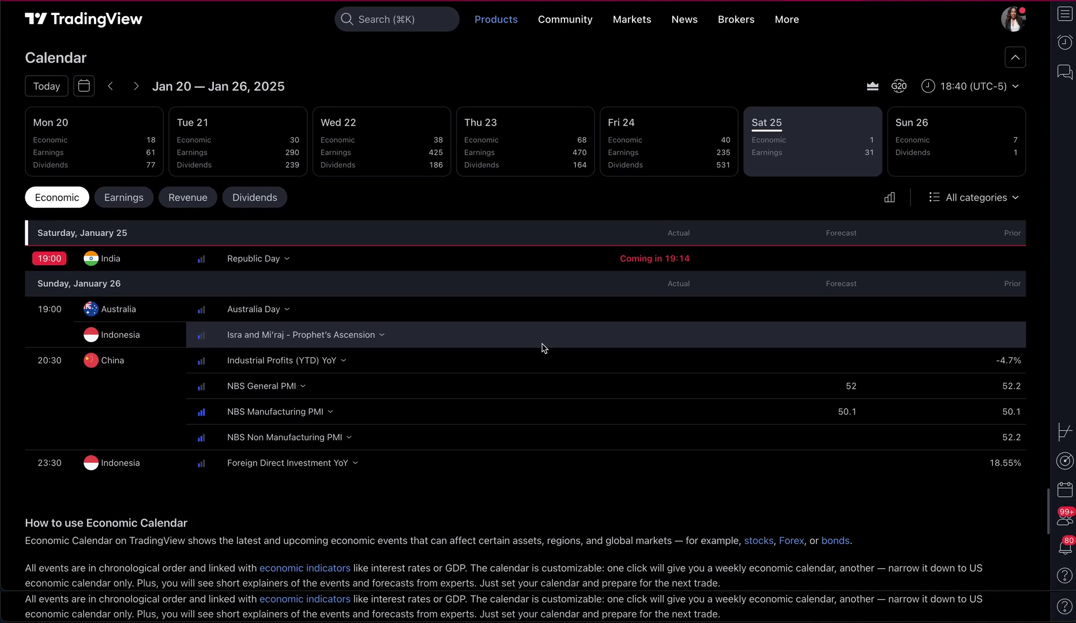
left_click(890, 198)
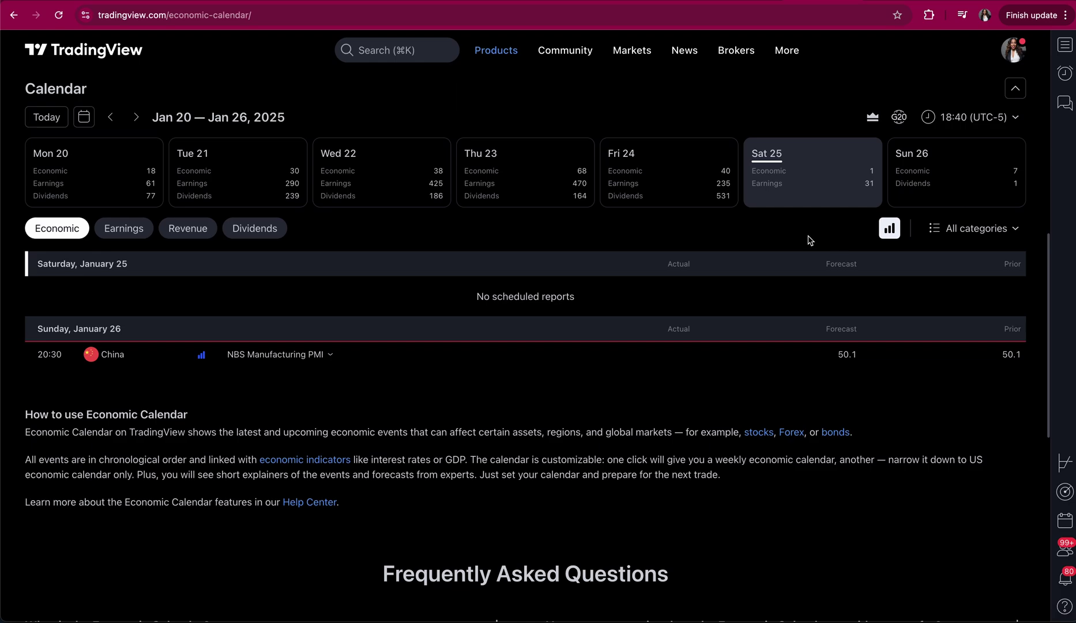
- Advance the calendar to the week of Feb 3 — Feb 9, 2025 and review its scheduled events
left_click(138, 118)
left_click(142, 120)
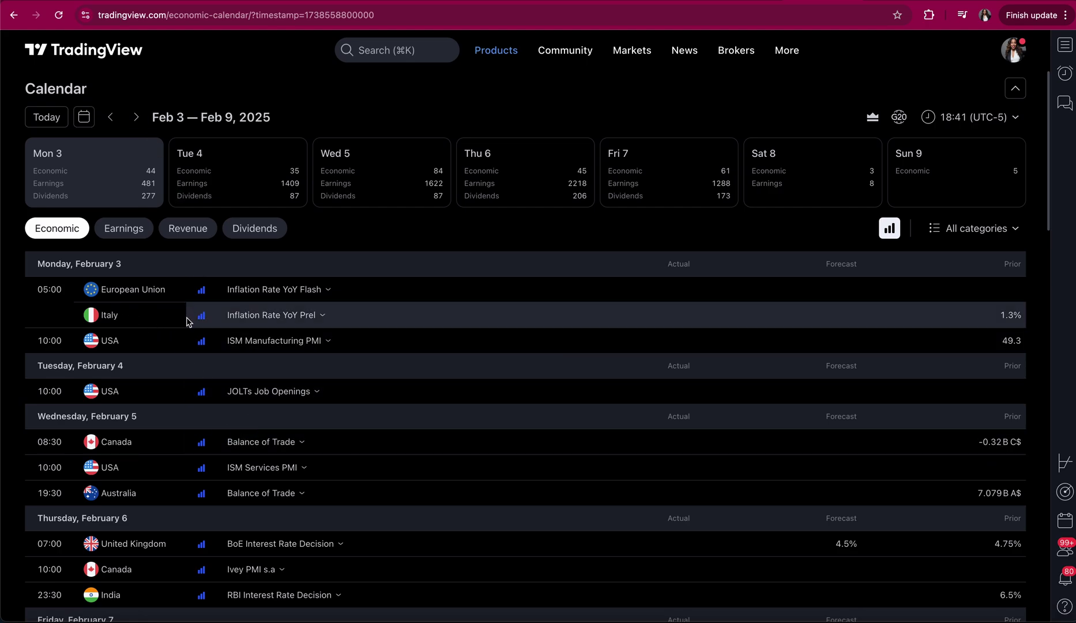
scroll(187, 323, "down", 1)
scroll(187, 323, "down", 2)
scroll(187, 323, "up", 3)
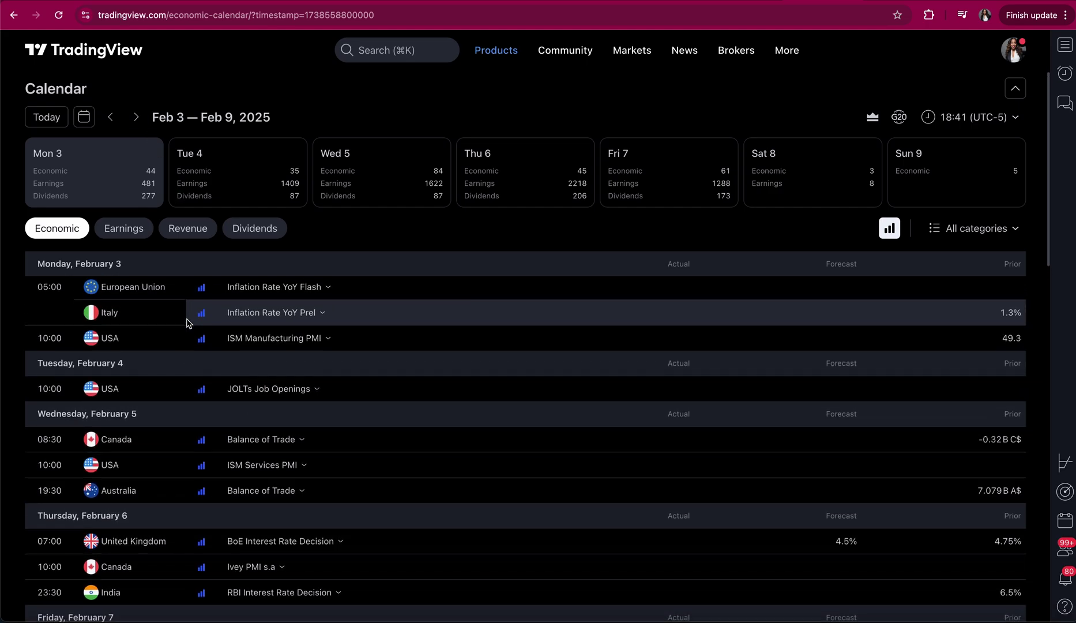
scroll(186, 323, "down", 5)
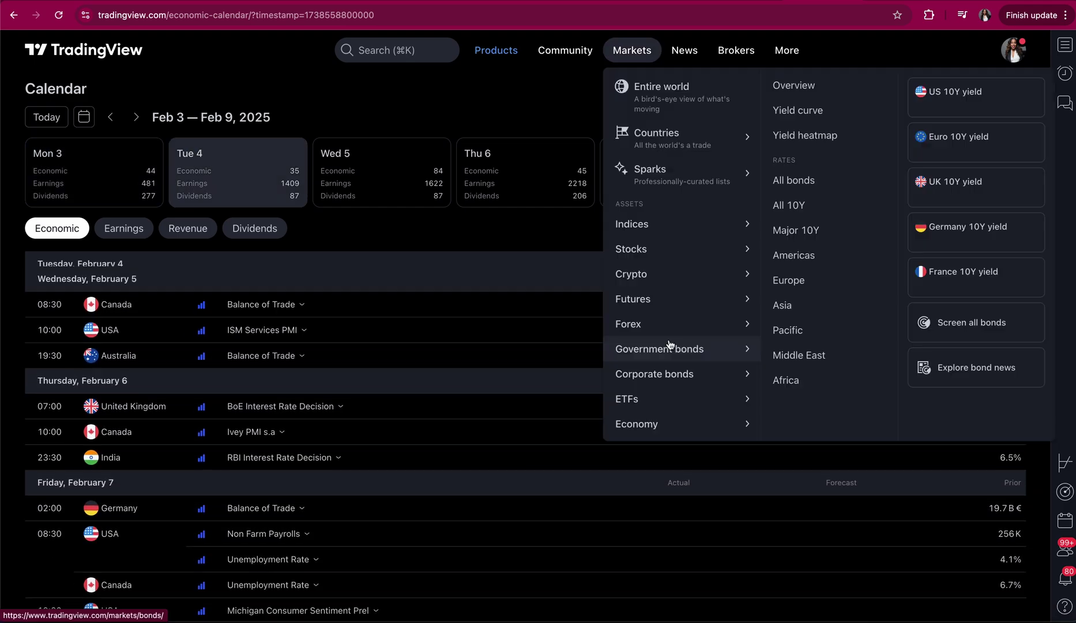
mouse_move(632, 51)
mouse_move(669, 330)
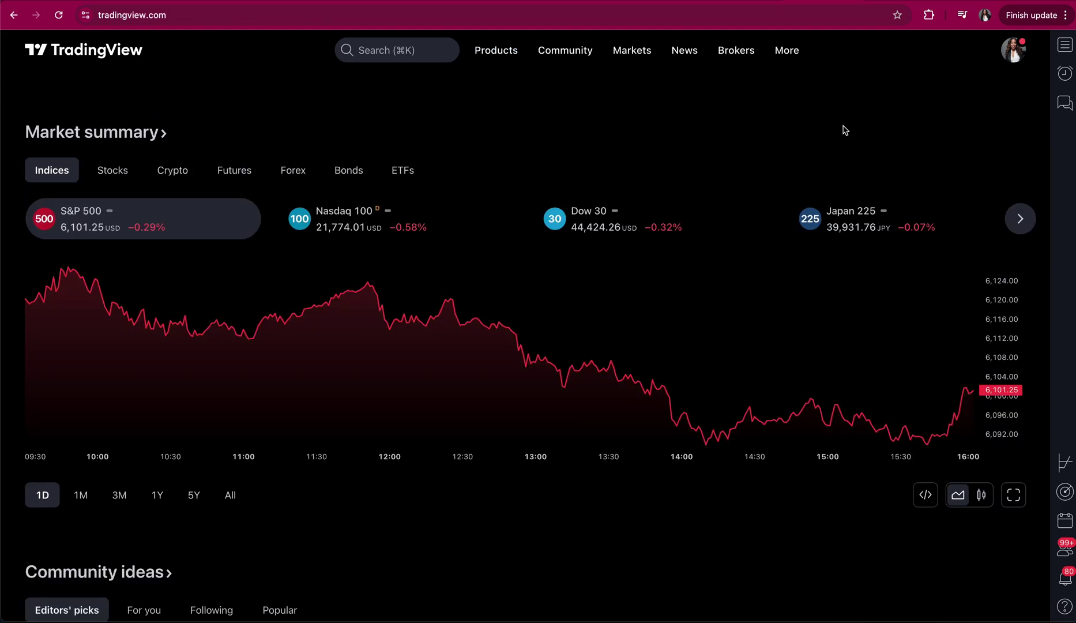
- Open the watchlist, remove every symbol except USDJPY and DXY, and widen the list until the symbol names are readable
left_click(1069, 49)
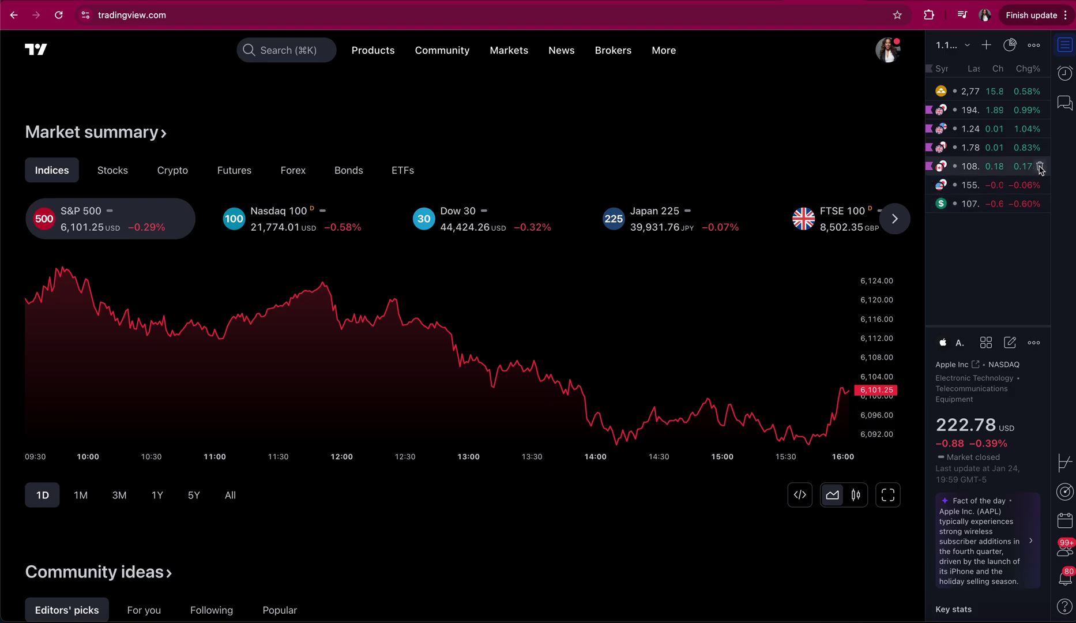
left_click(1040, 166)
left_click(1040, 149)
left_click(1041, 130)
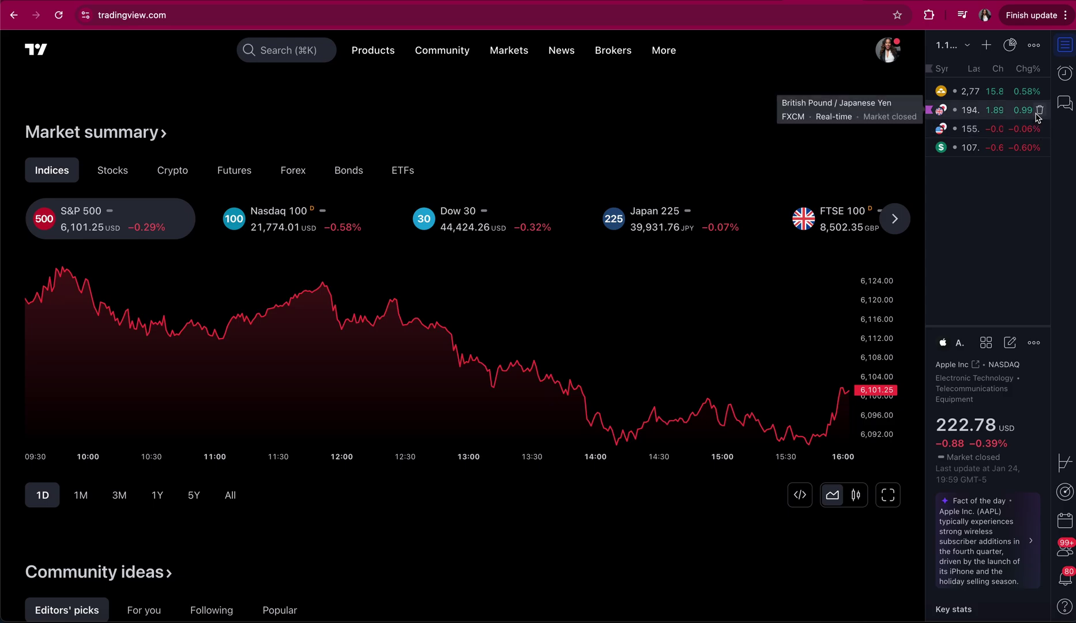
left_click(1041, 110)
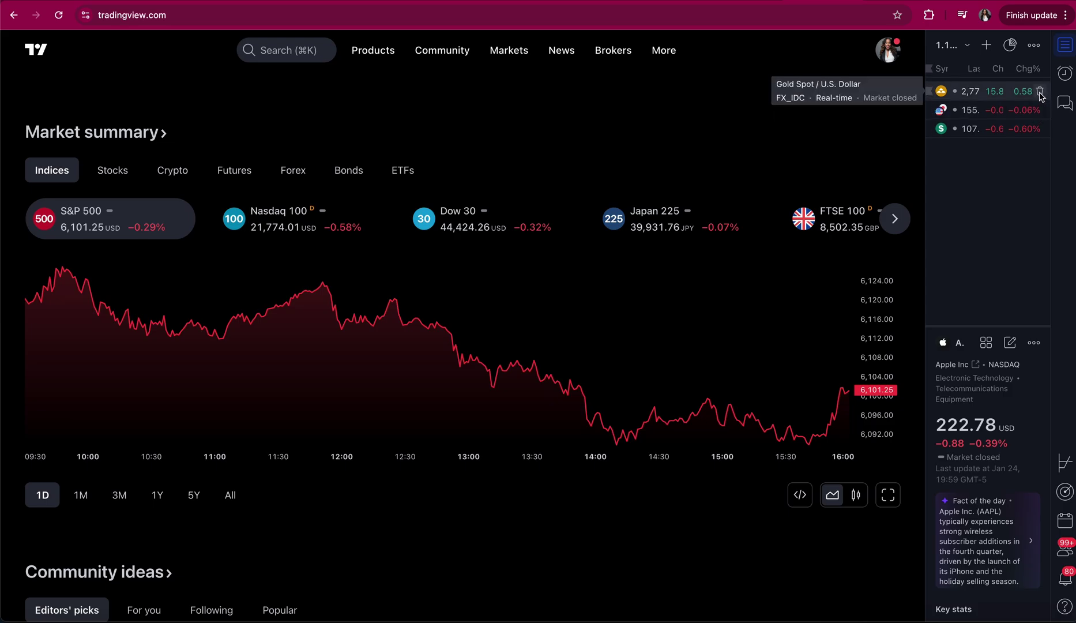
left_click(1041, 92)
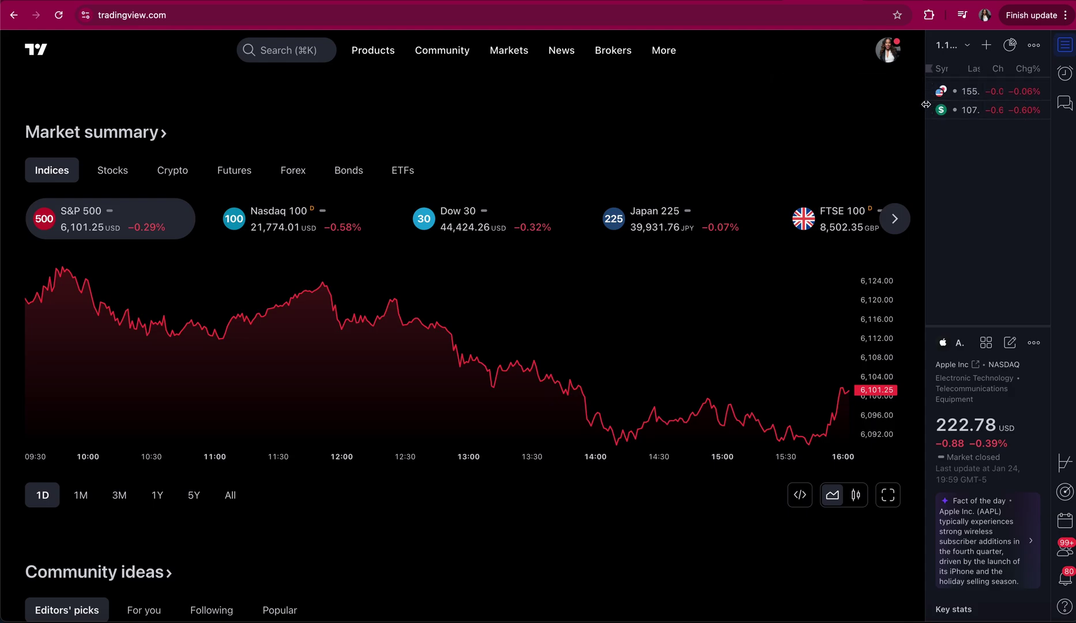
left_click_drag(926, 104, 853, 116)
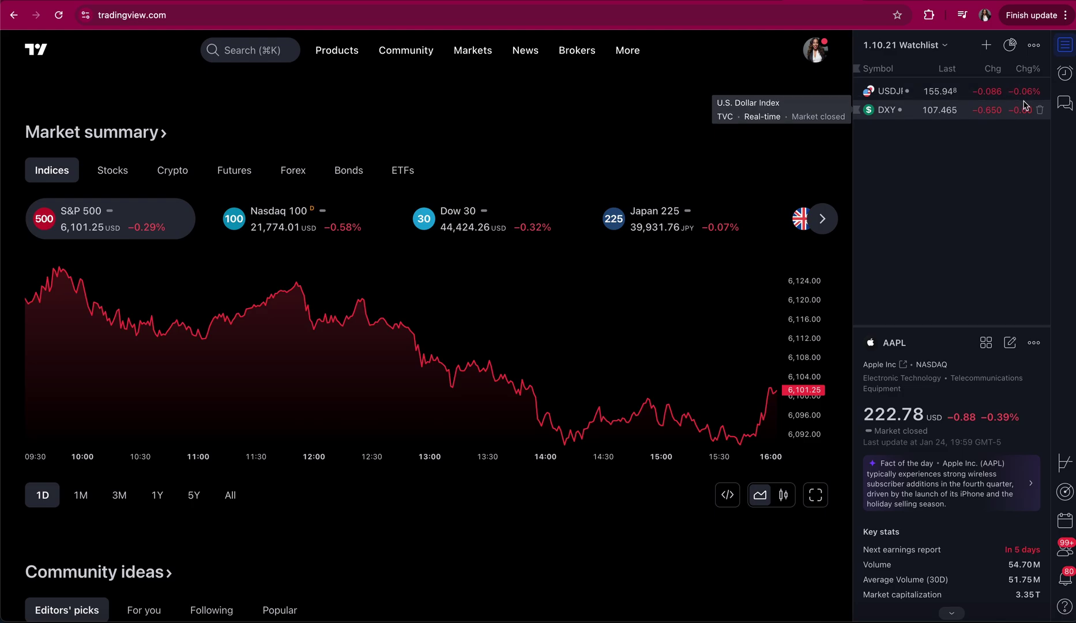
- Review the details of the existing price alerts and the options for managing the alert list
left_click(1061, 84)
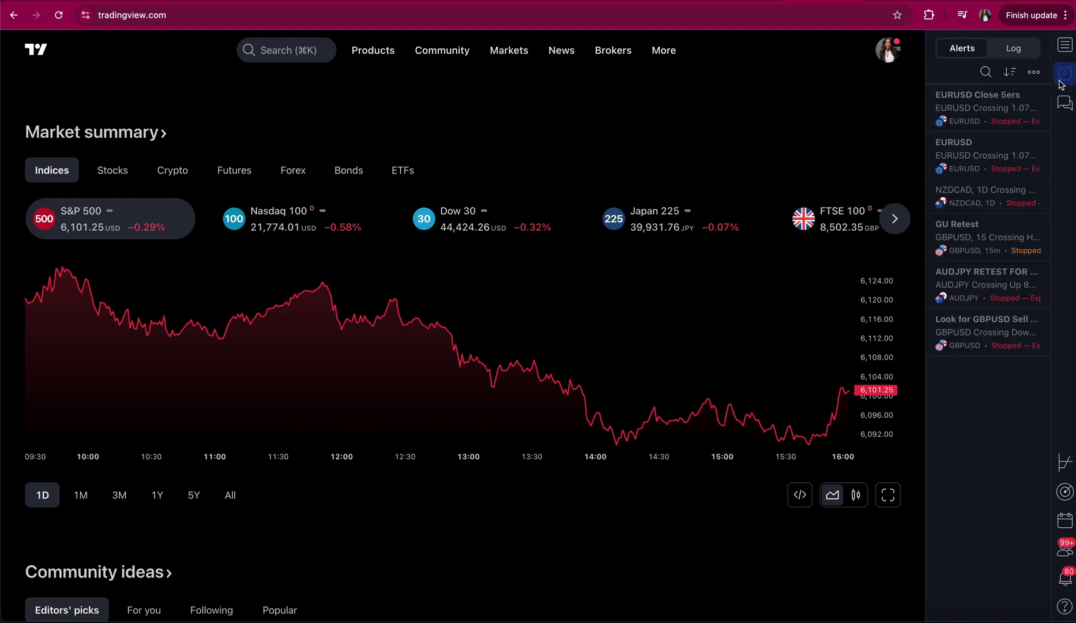
mouse_move(1032, 97)
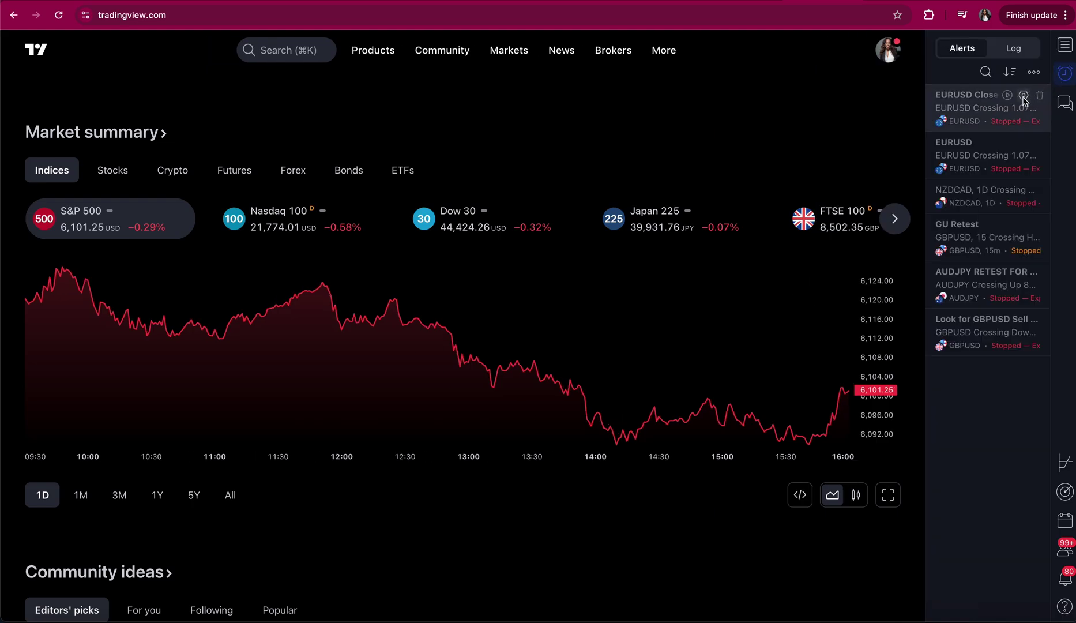
mouse_move(1020, 185)
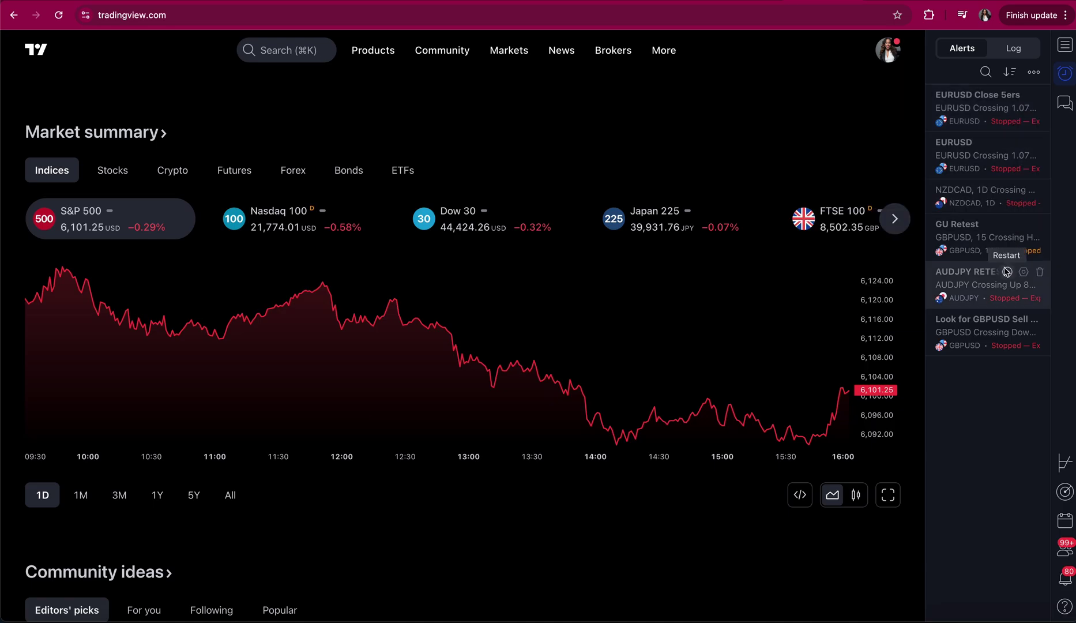
mouse_move(999, 306)
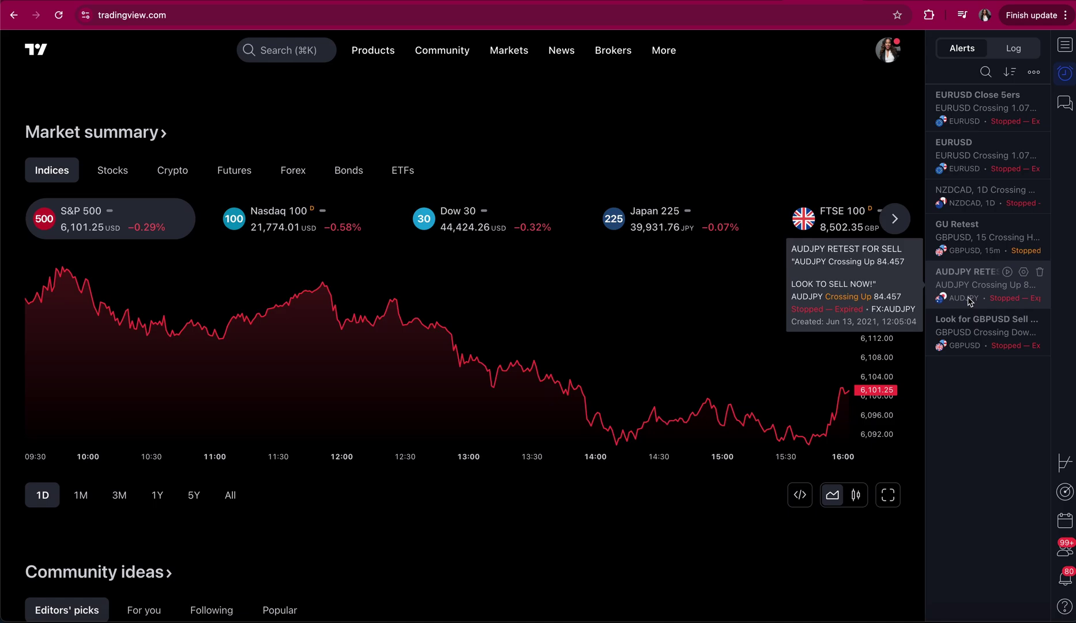
mouse_move(966, 355)
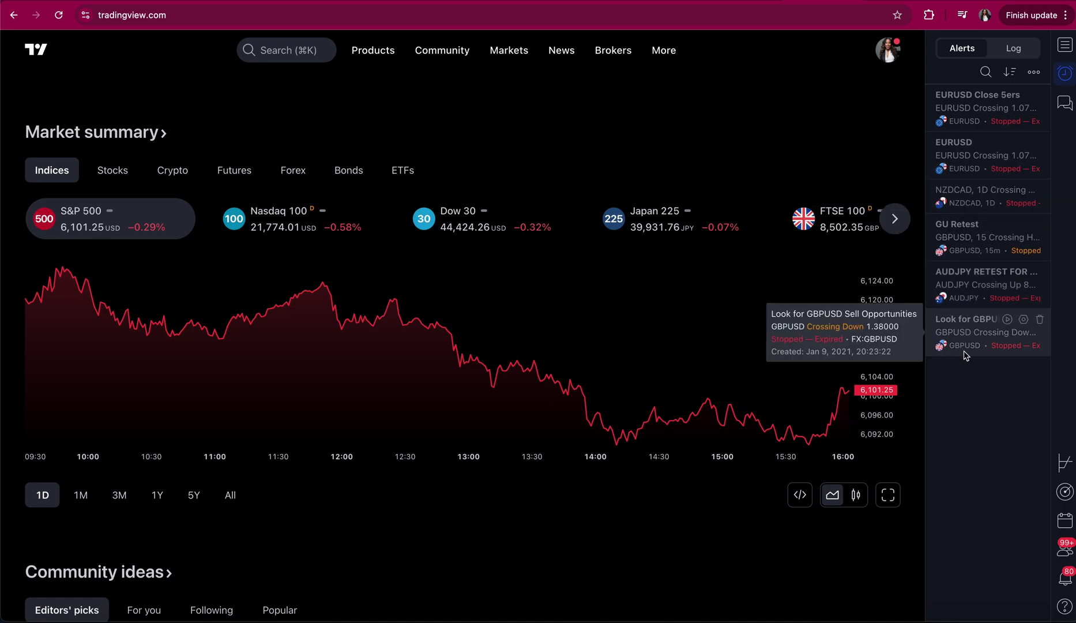
left_click(1034, 73)
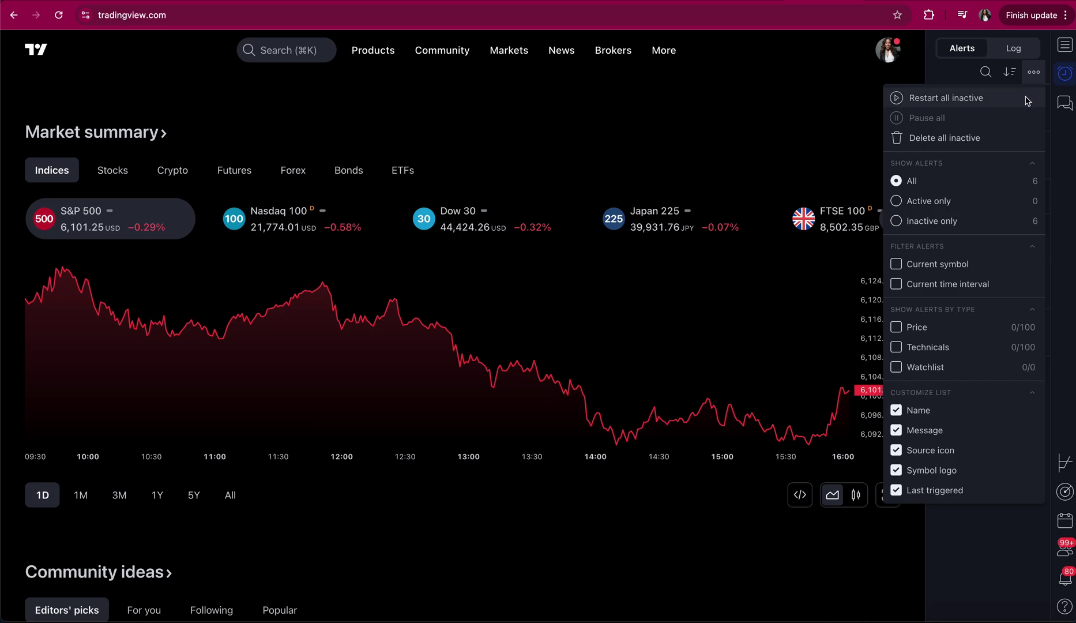
left_click(1071, 173)
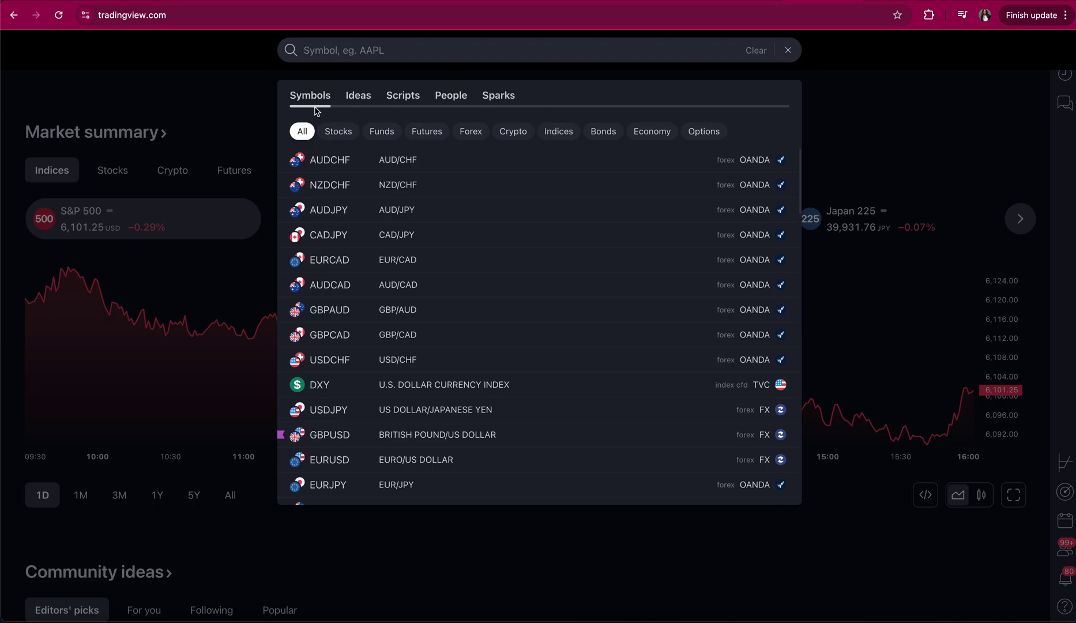
- Filter the symbol search to forex, browse the pairs, and launch the FXCM EURUSD chart
left_click(465, 132)
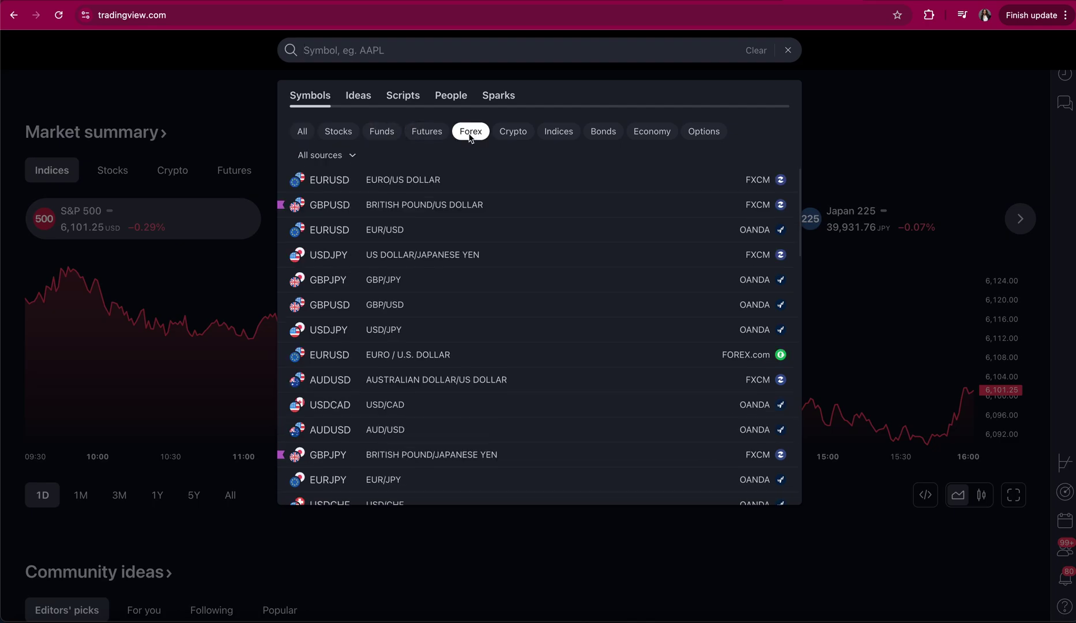
scroll(478, 233, "down", 10)
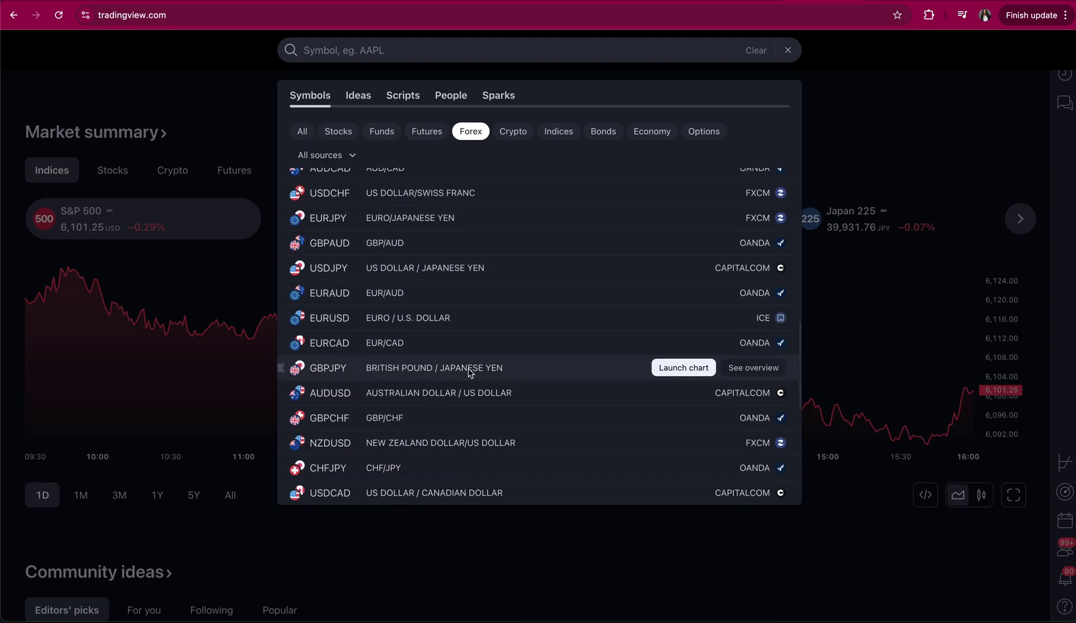
scroll(471, 372, "down", 10)
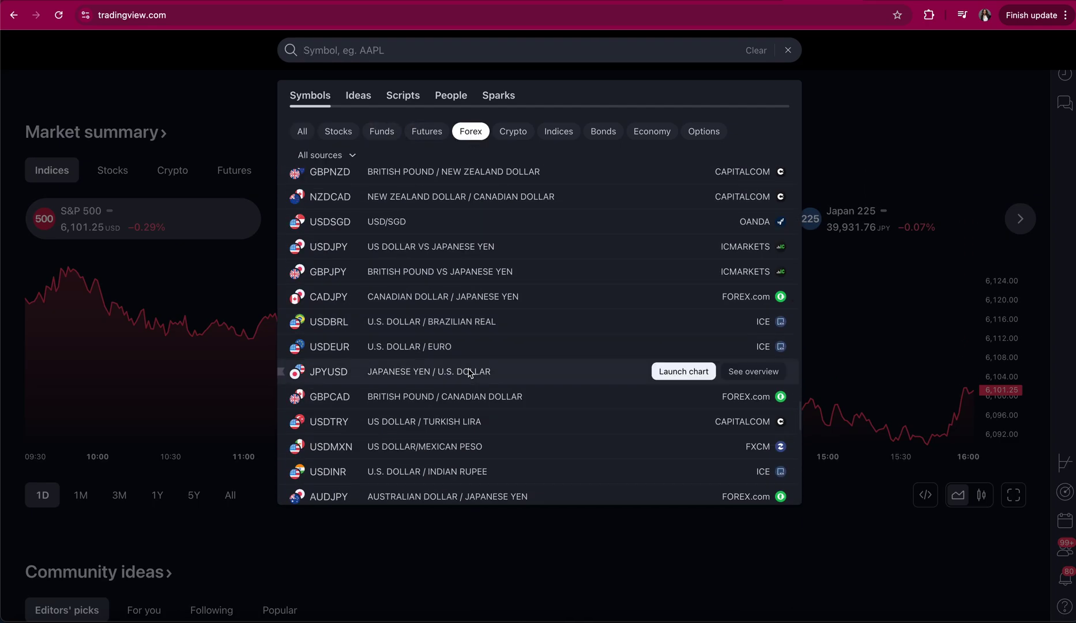
scroll(471, 372, "down", 5)
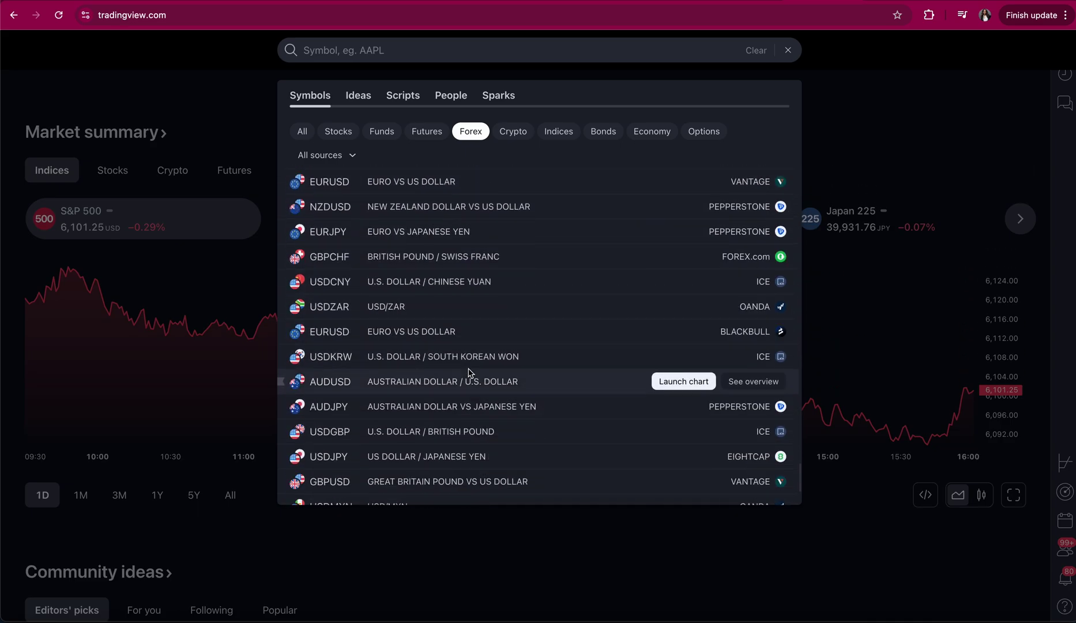
scroll(469, 372, "down", 10)
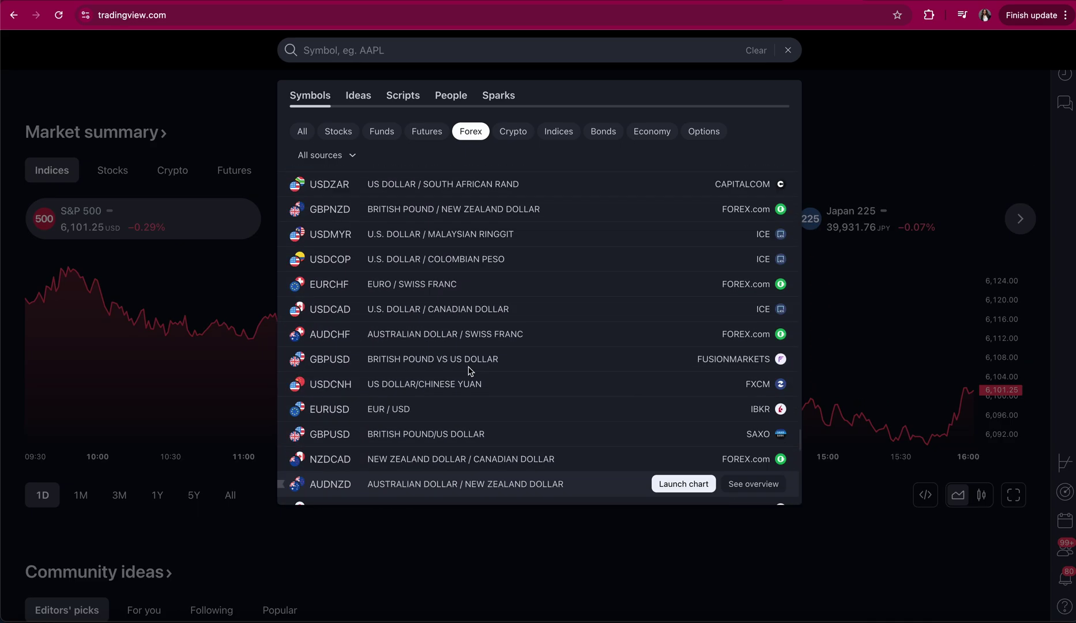
scroll(469, 378, "up", 15)
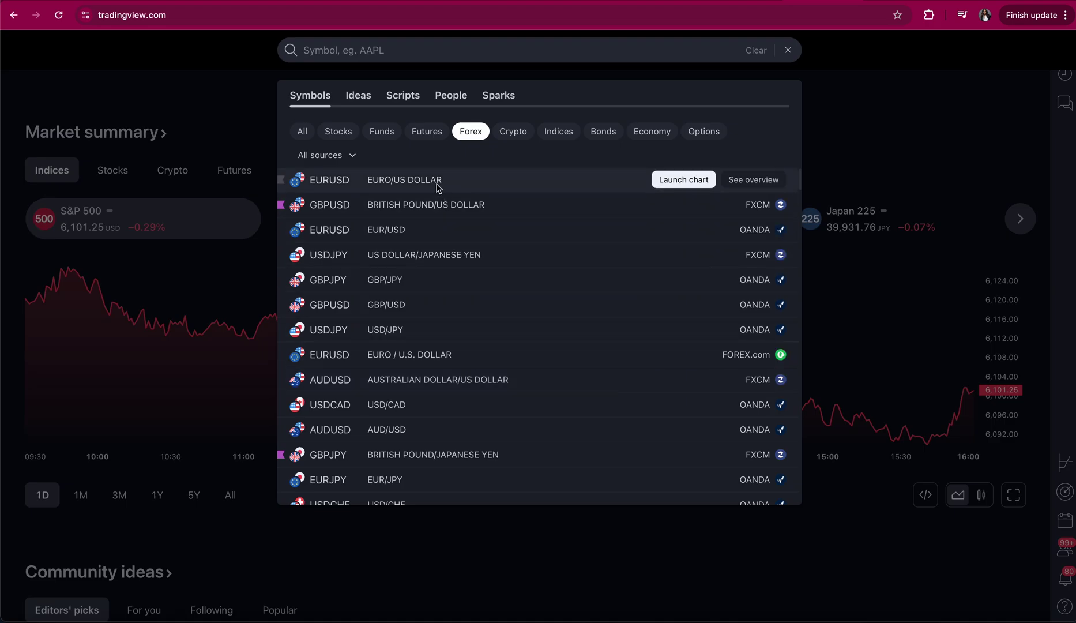
left_click(683, 180)
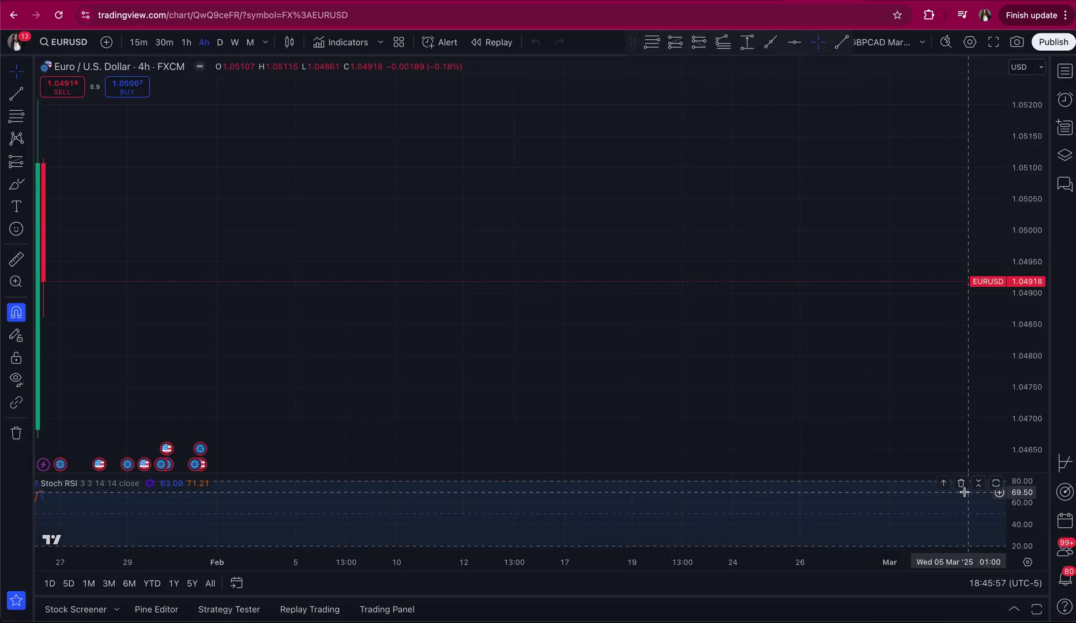
- Remove the Stoch RSI indicator from the EURUSD chart and bring the recent candles into view
left_click(961, 483)
scroll(807, 441, "left", 5)
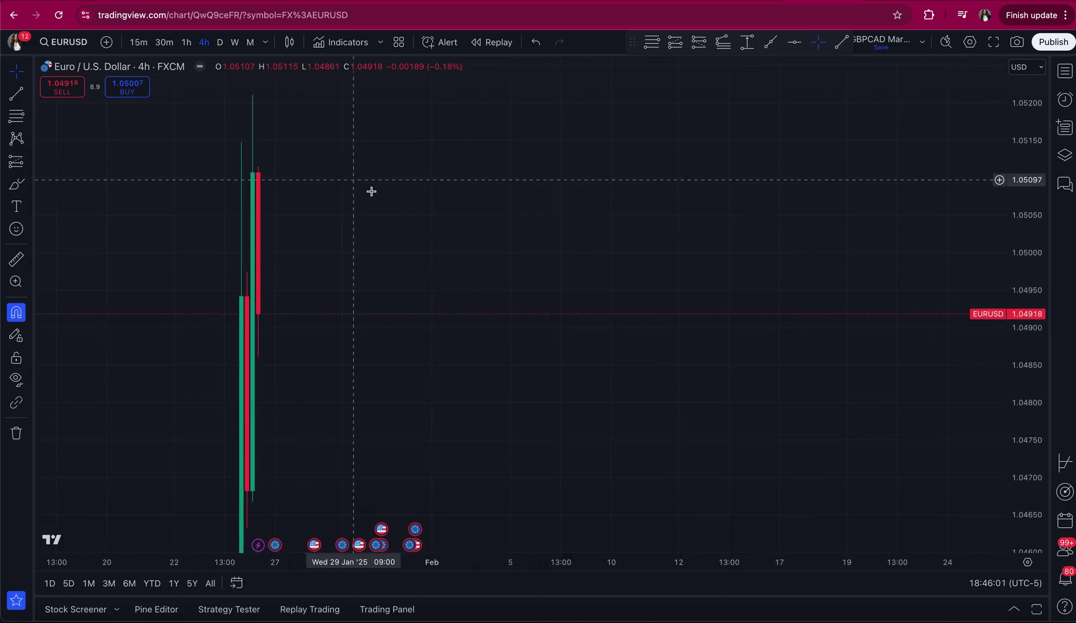
- Set the EURUSD price scale to fit the data automatically and shift the chart to show more past candles
scroll(398, 205, "left", 5)
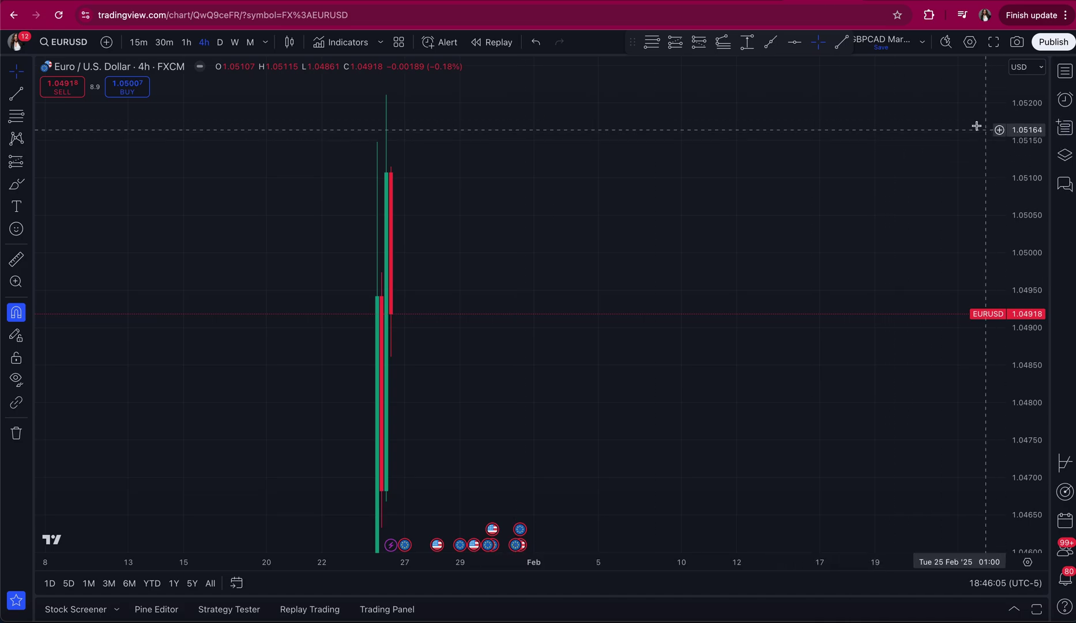
mouse_move(1018, 467)
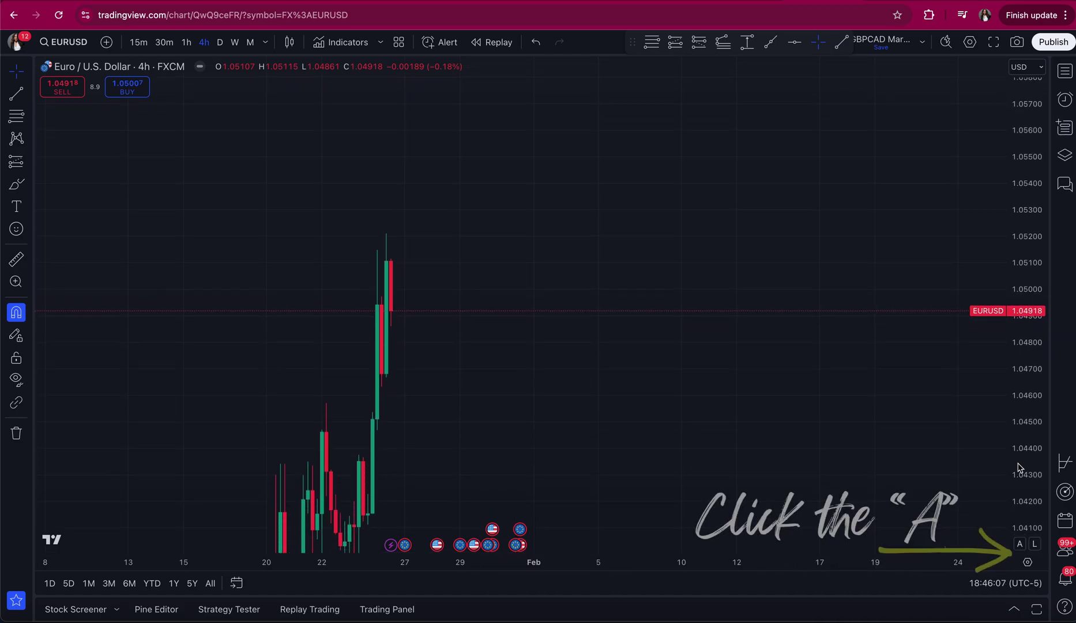
left_click(1021, 544)
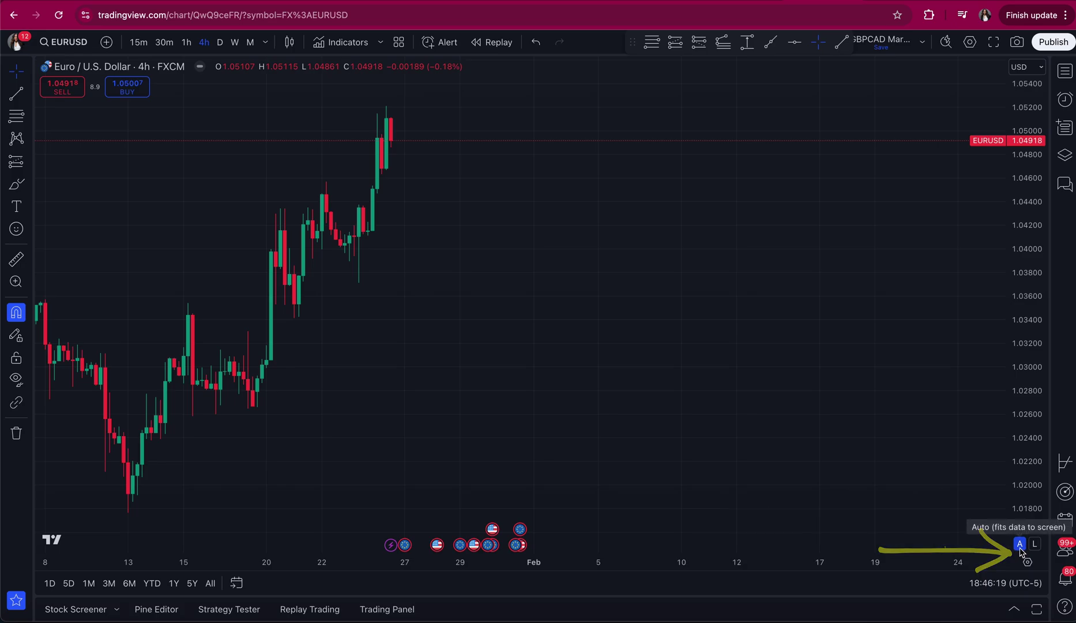
left_click_drag(629, 401, 839, 380)
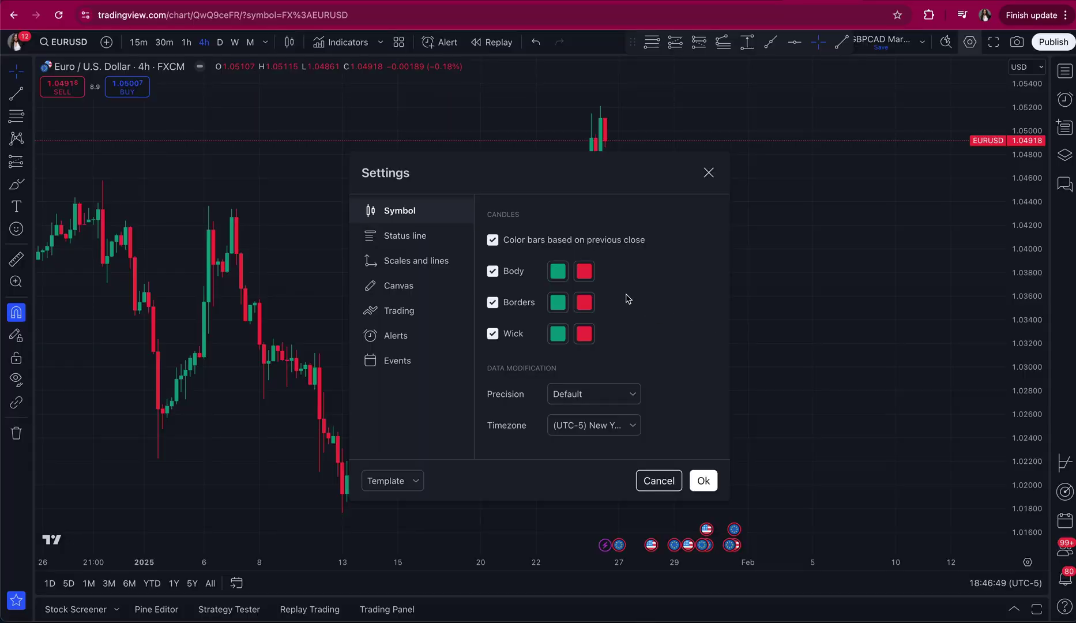
- Set both the rising and falling candle body colours to dark magenta in the chart's symbol settings
left_click(561, 276)
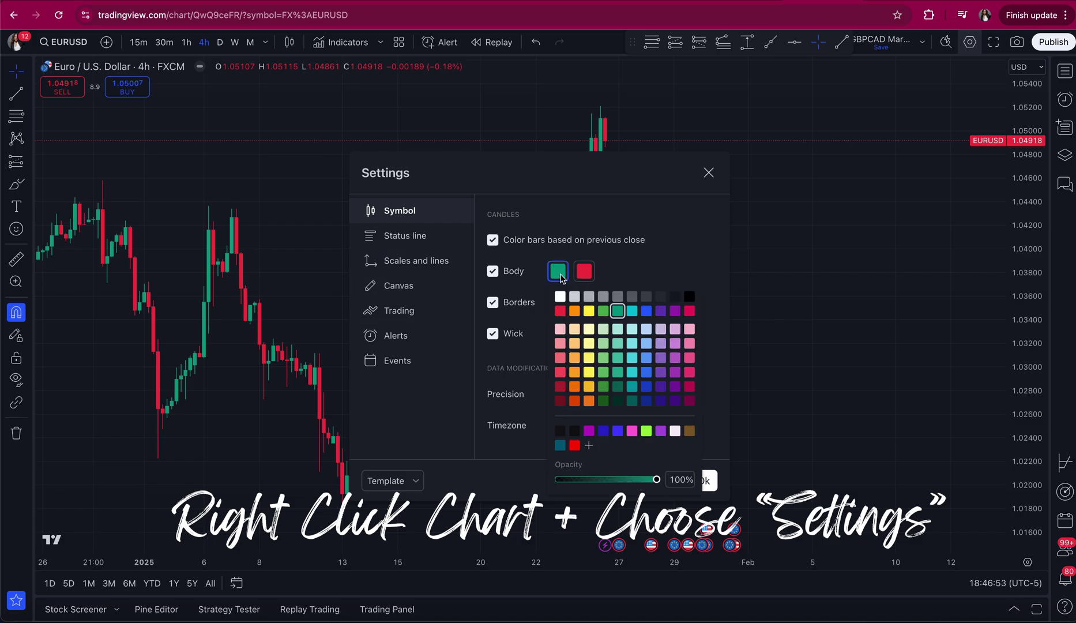
left_click(690, 400)
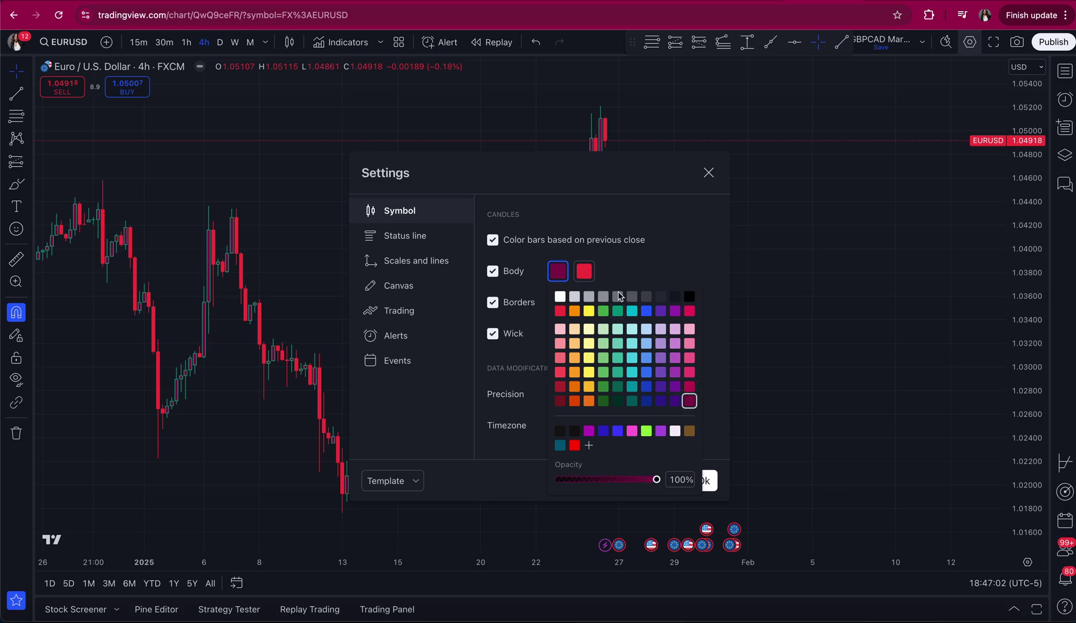
left_click(586, 271)
left_click(715, 400)
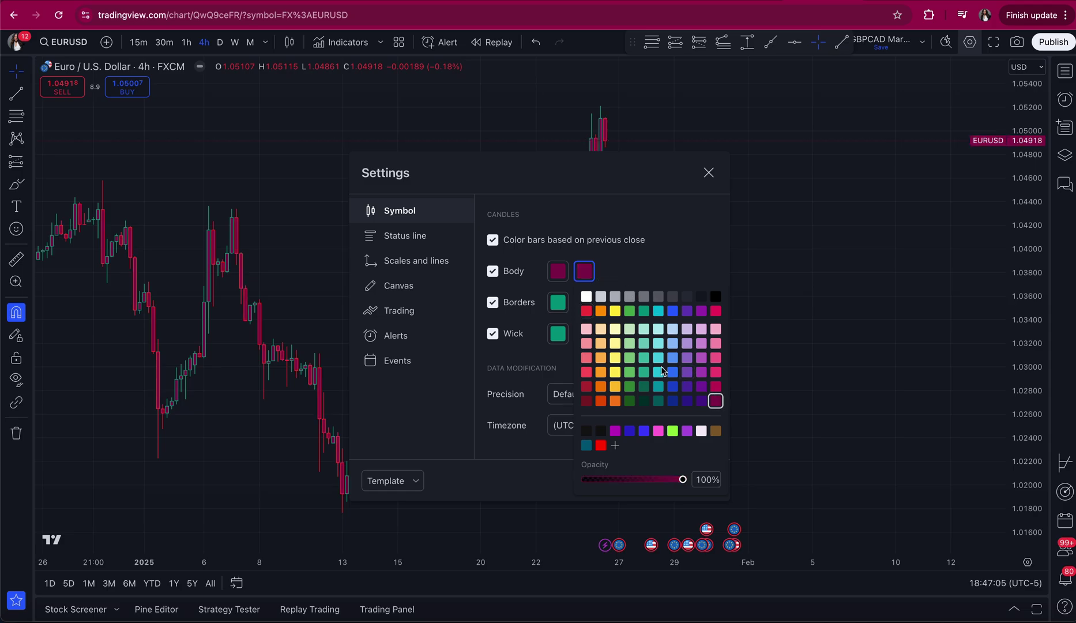
- Set the rising and falling candle border colours to the same dark magenta as the bodies
left_click(553, 301)
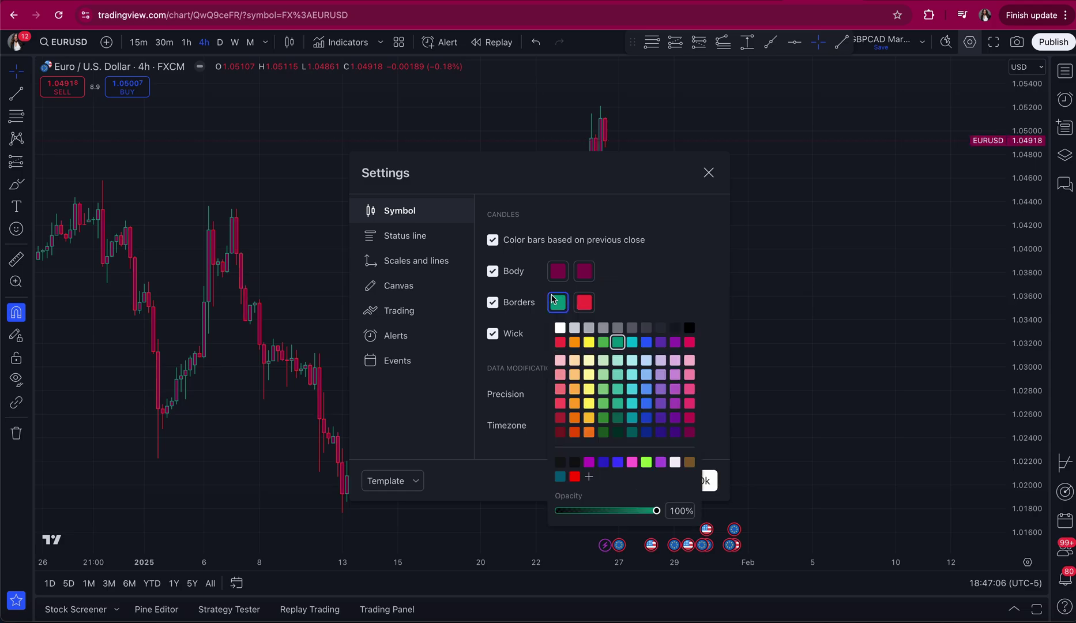
left_click(690, 432)
left_click(585, 305)
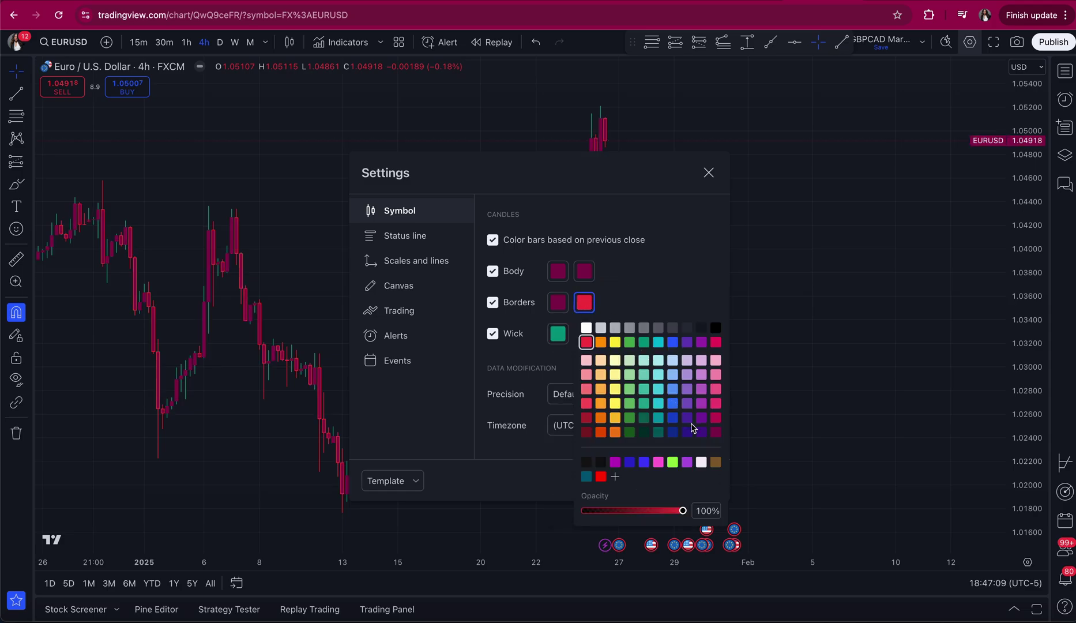
left_click(716, 432)
left_click(640, 279)
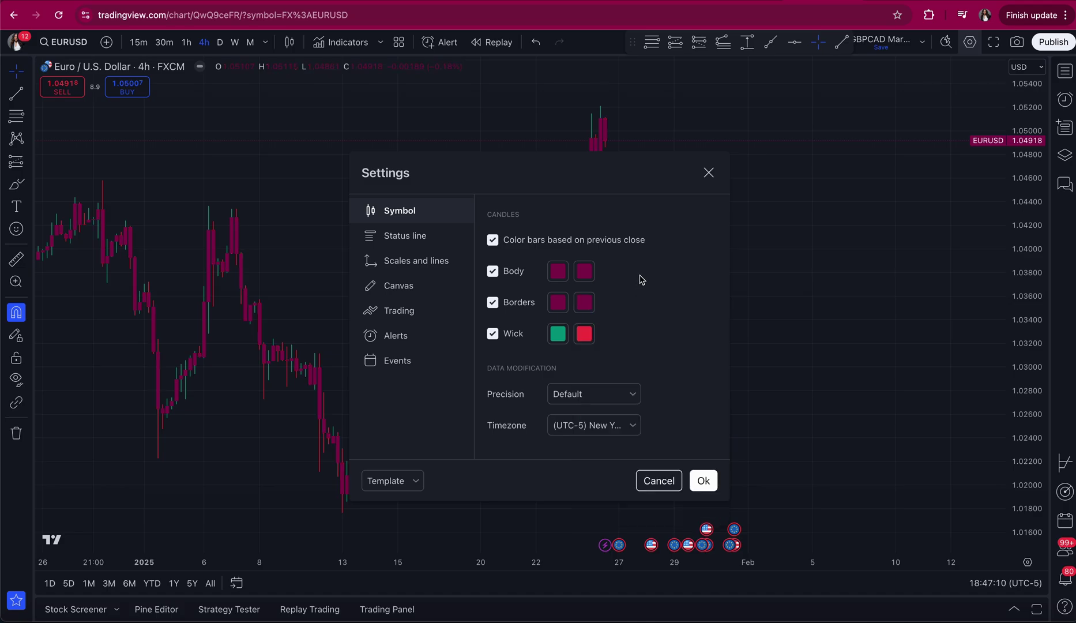
- Set the rising and falling candle wick colours to dark magenta as well
left_click(558, 329)
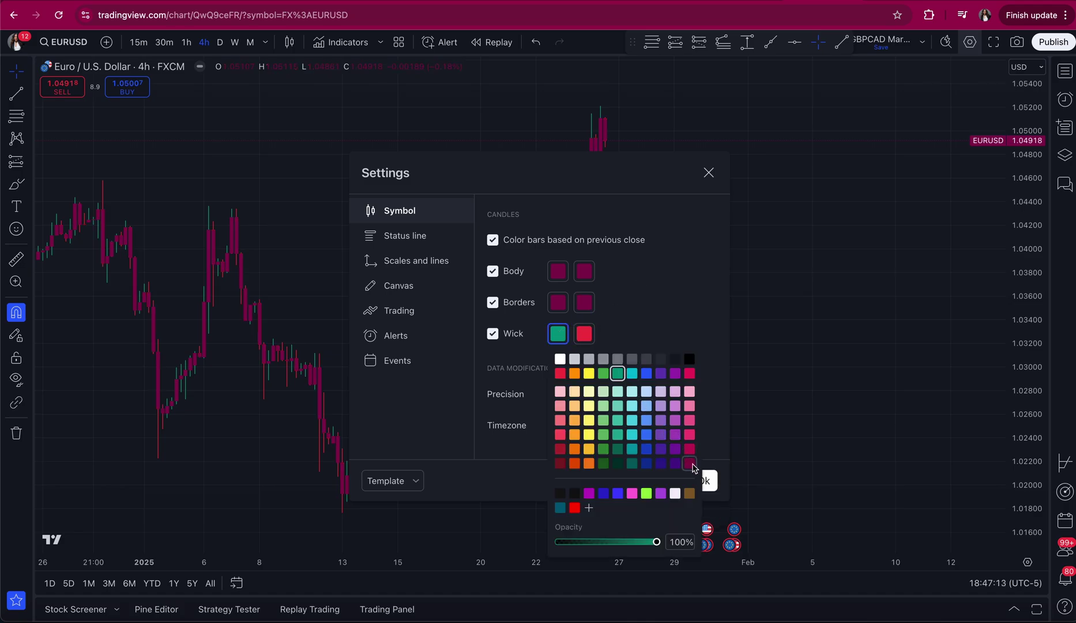
left_click(690, 464)
left_click(586, 332)
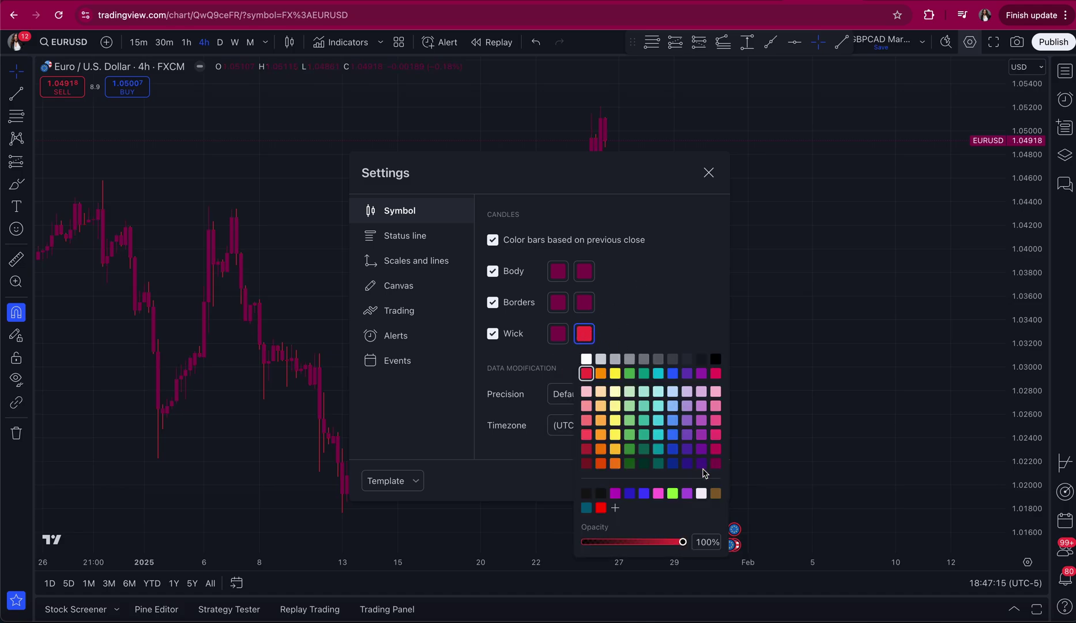
left_click(716, 463)
left_click(661, 307)
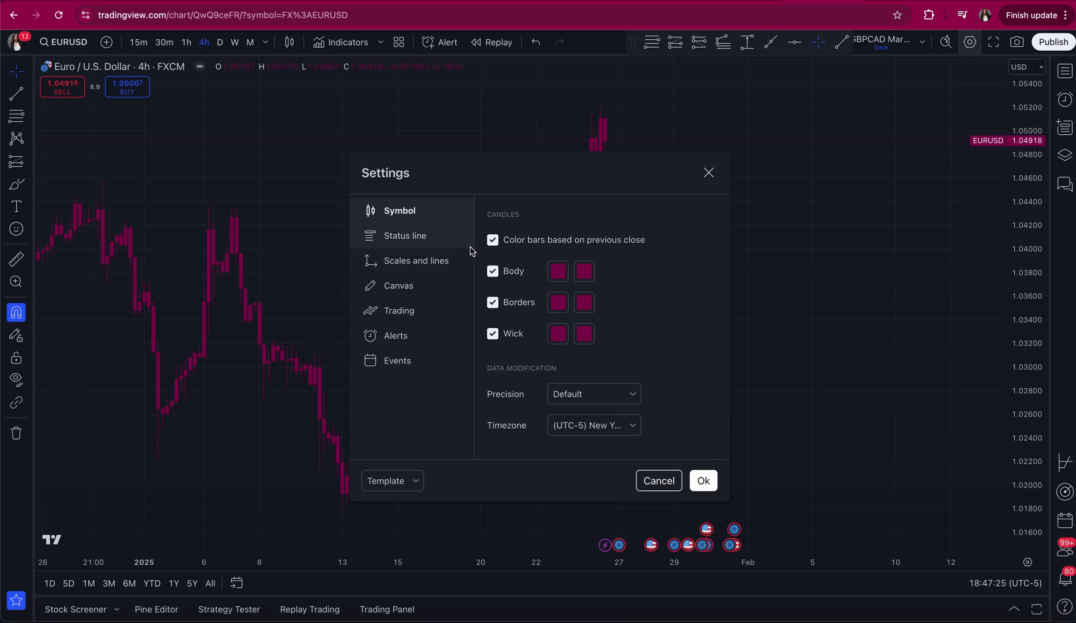
- Look through the scale and background options, and lower the vertical grid lines' opacity to the minimum in the canvas settings
left_click(448, 268)
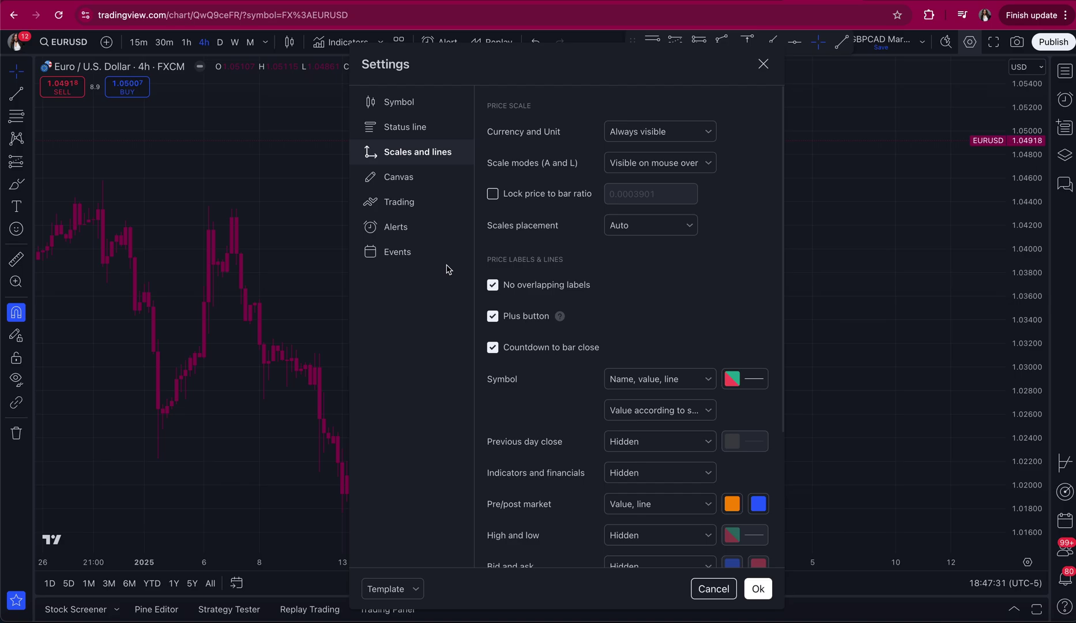
scroll(526, 339, "down", 3)
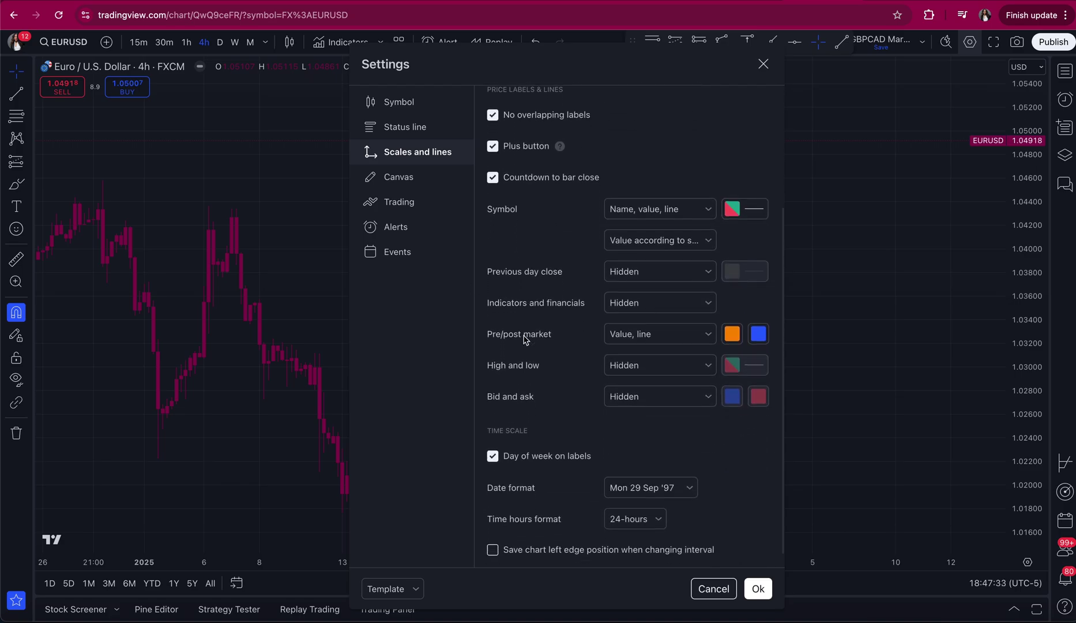
left_click(443, 180)
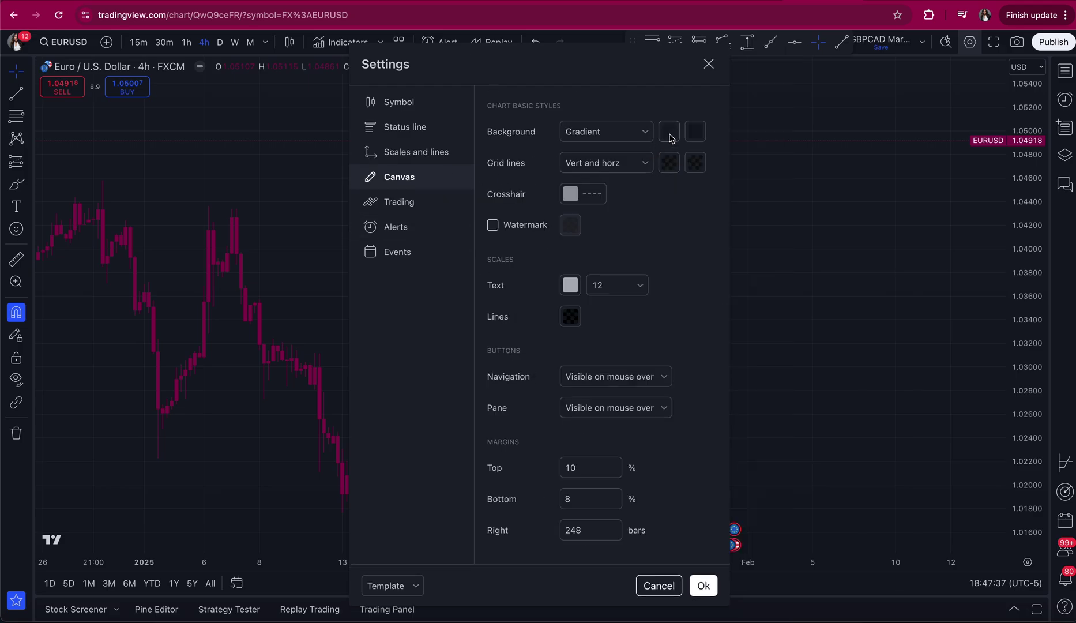
left_click(645, 132)
left_click(695, 131)
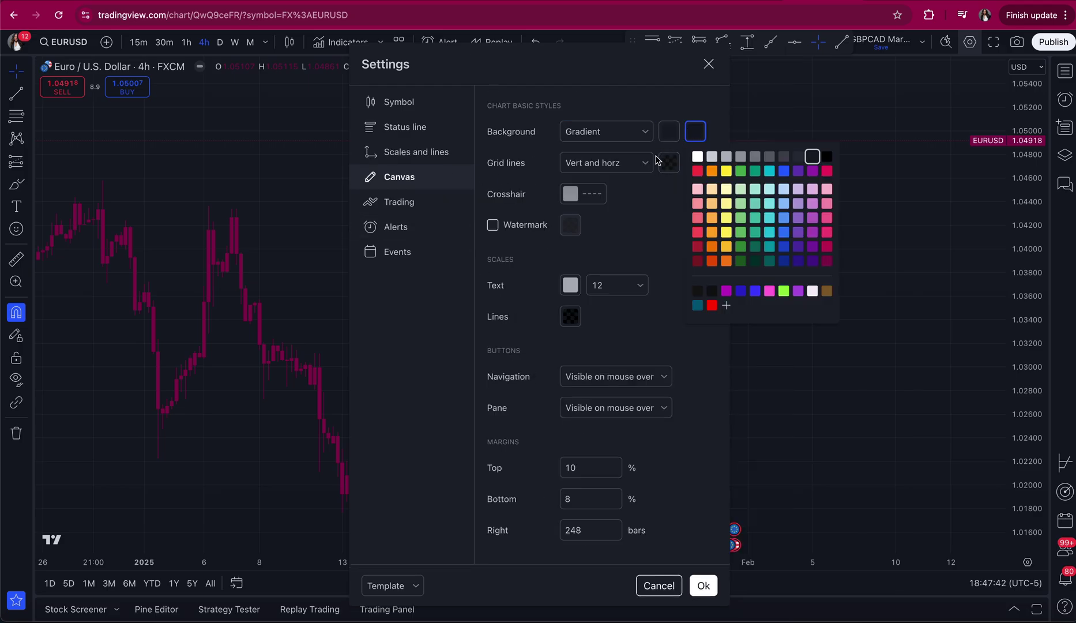
left_click(669, 169)
left_click(669, 170)
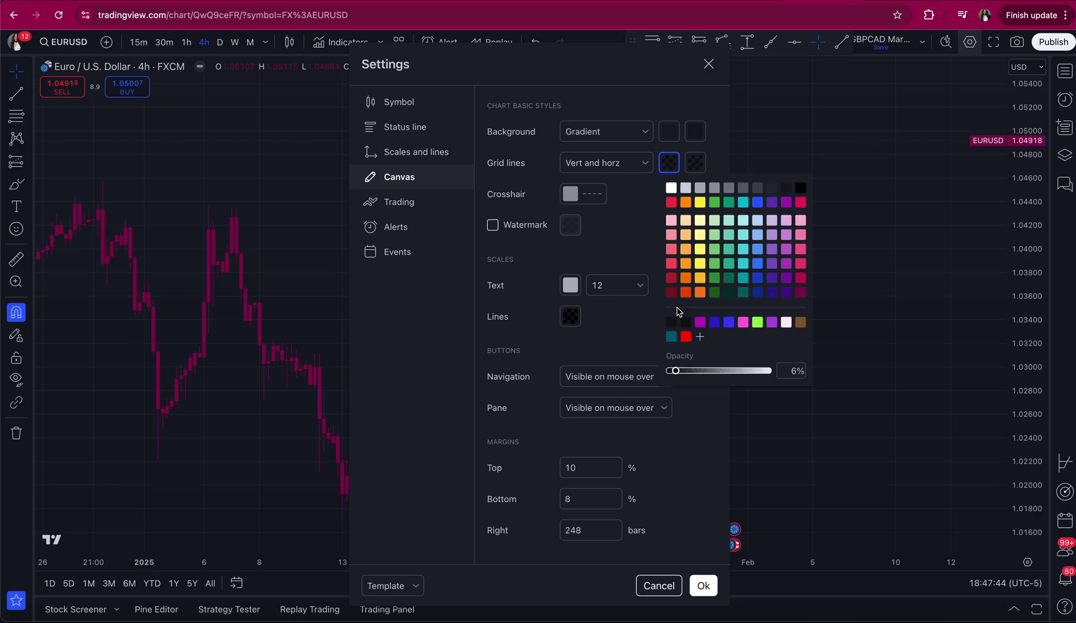
left_click_drag(676, 370, 670, 370)
left_click(629, 262)
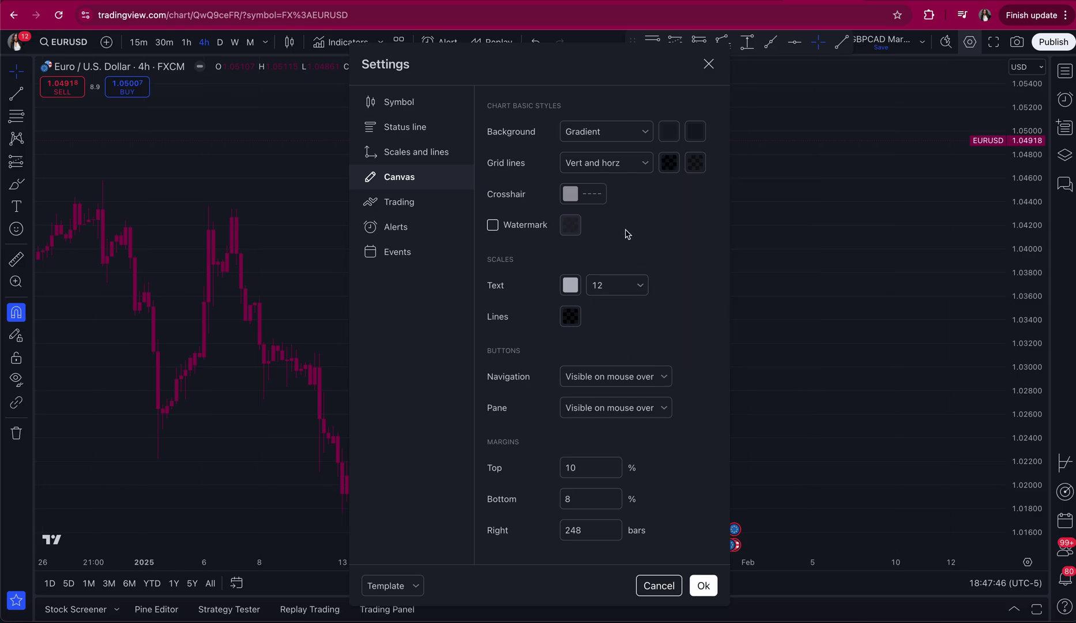
- Lower the horizontal grid lines' opacity to the minimum and apply the chart settings
left_click(695, 163)
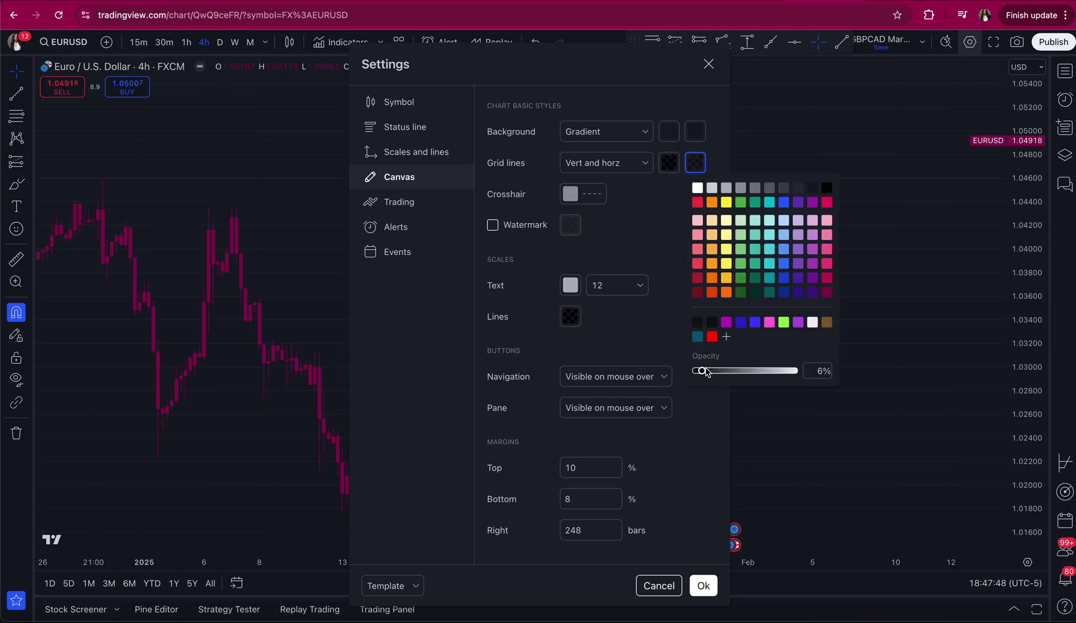
left_click_drag(702, 370, 692, 372)
left_click(646, 254)
left_click(703, 585)
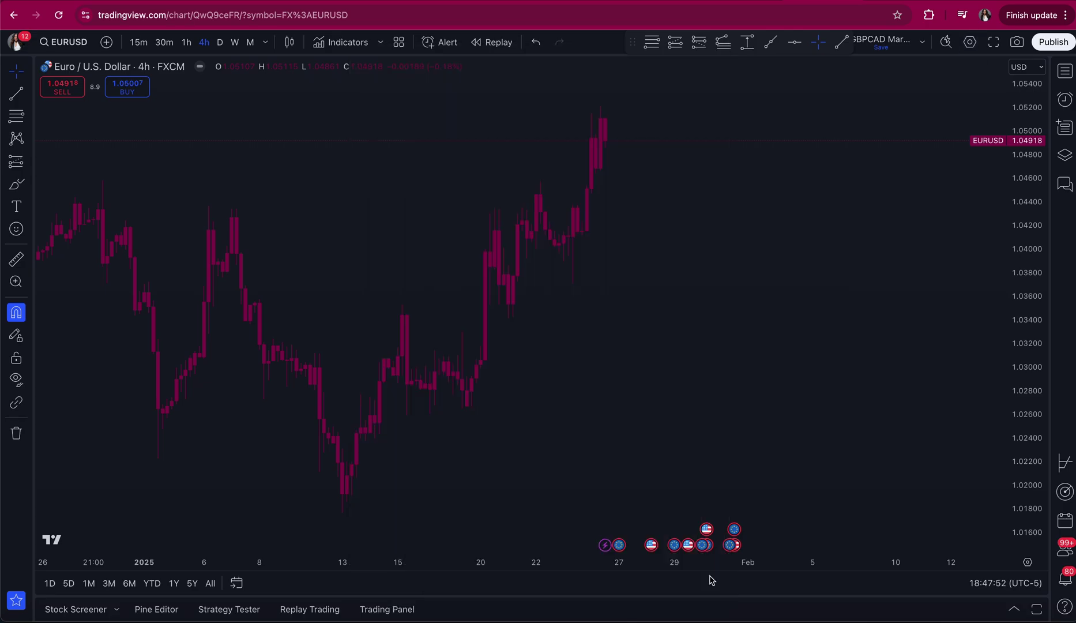
left_click_drag(797, 321, 795, 319)
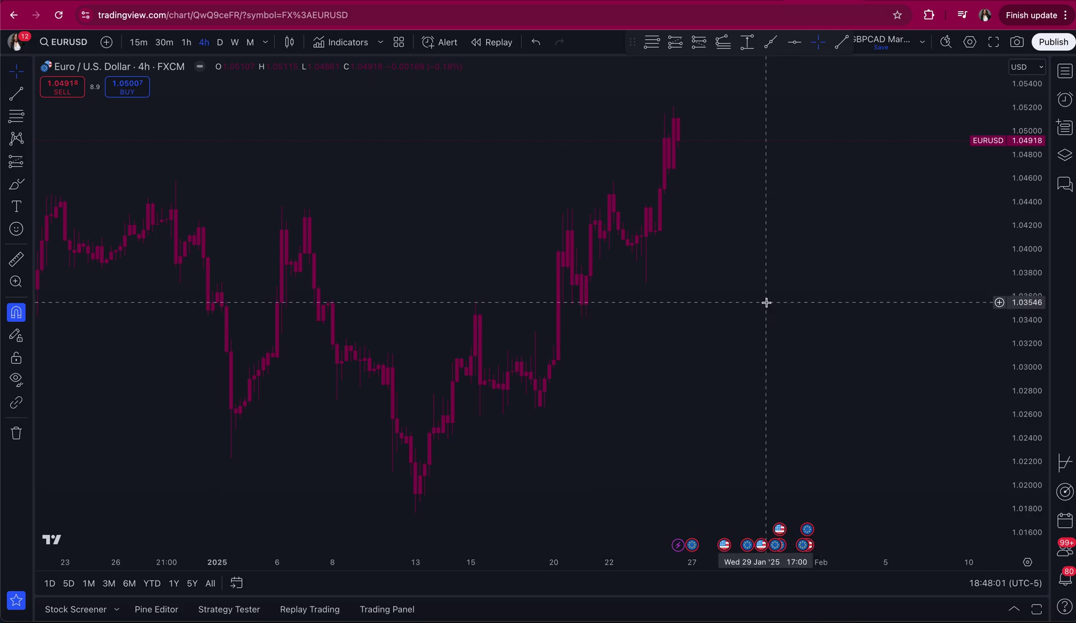
left_click_drag(766, 302, 820, 310)
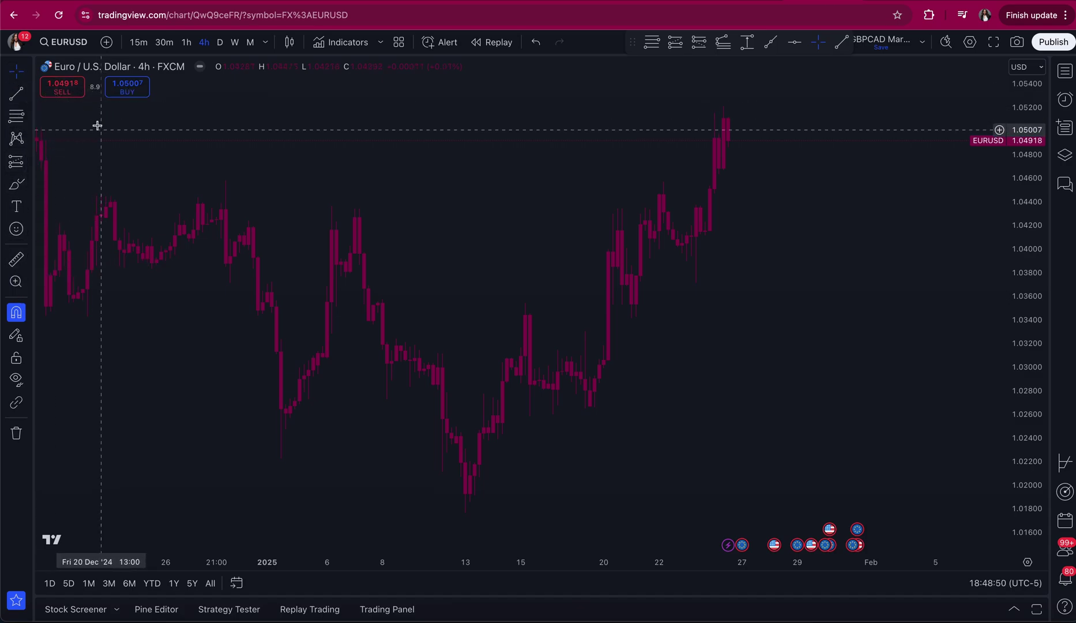
left_click(28, 73)
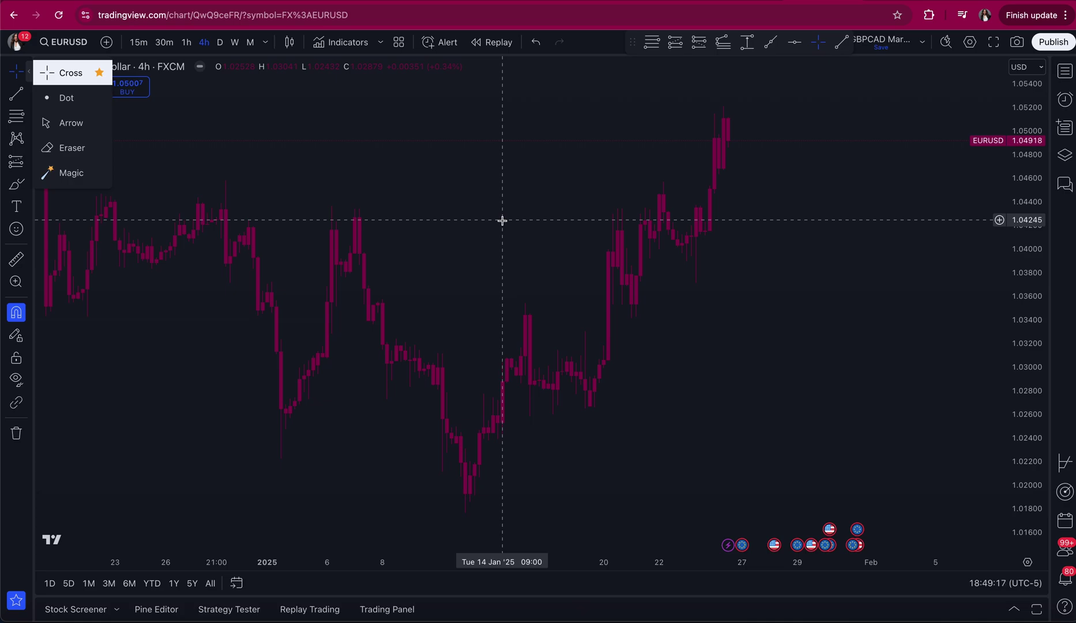
left_click(456, 209)
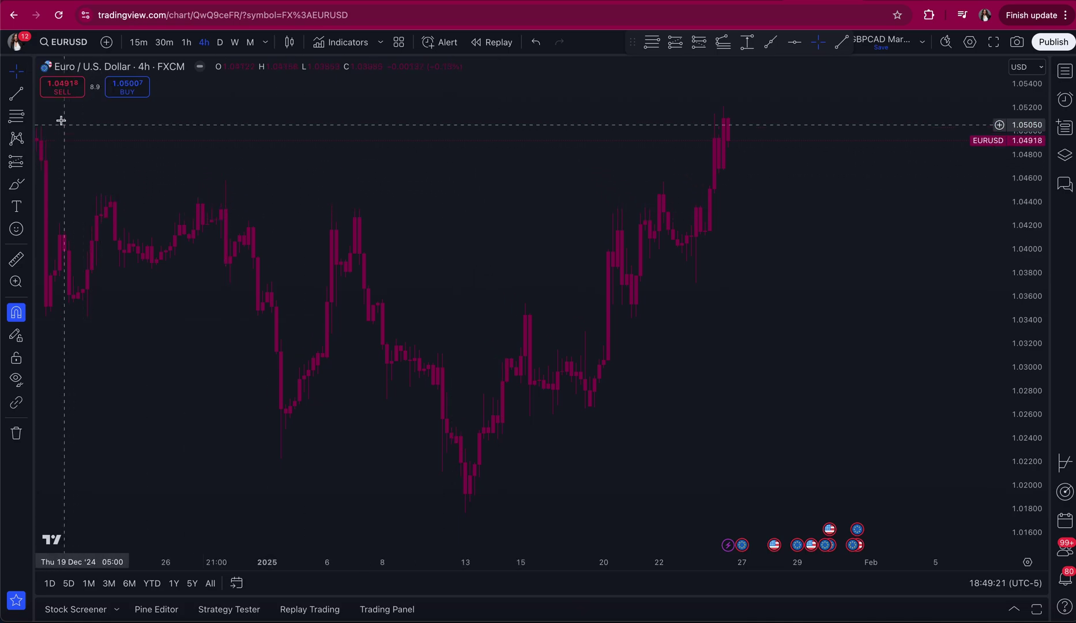
- Draw a horizontal line across the EURUSD chart at about 1.03711
left_click(28, 96)
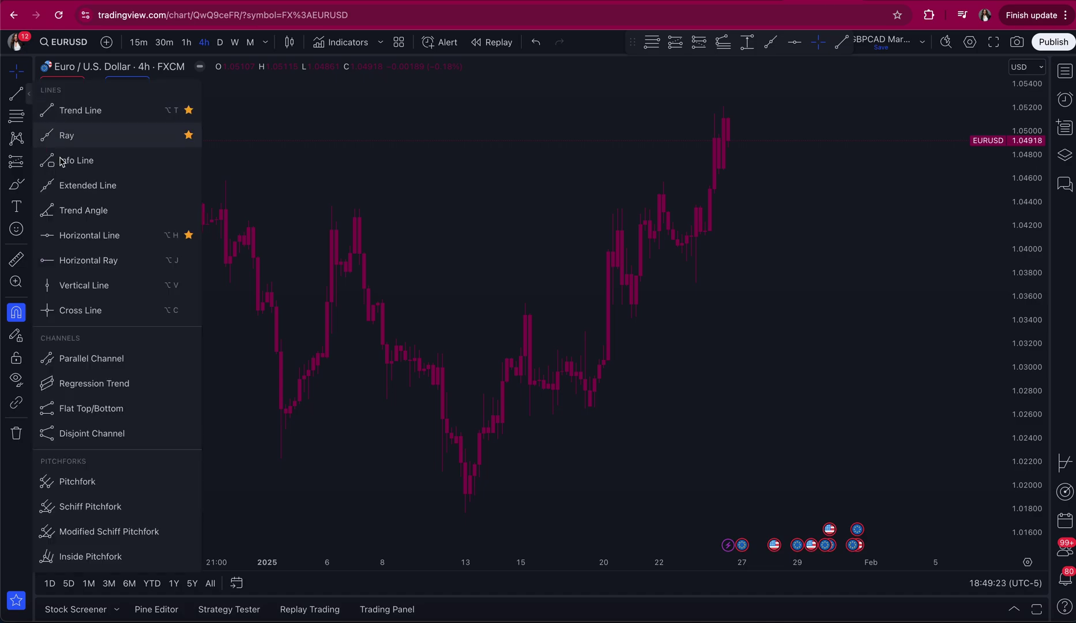
left_click(75, 235)
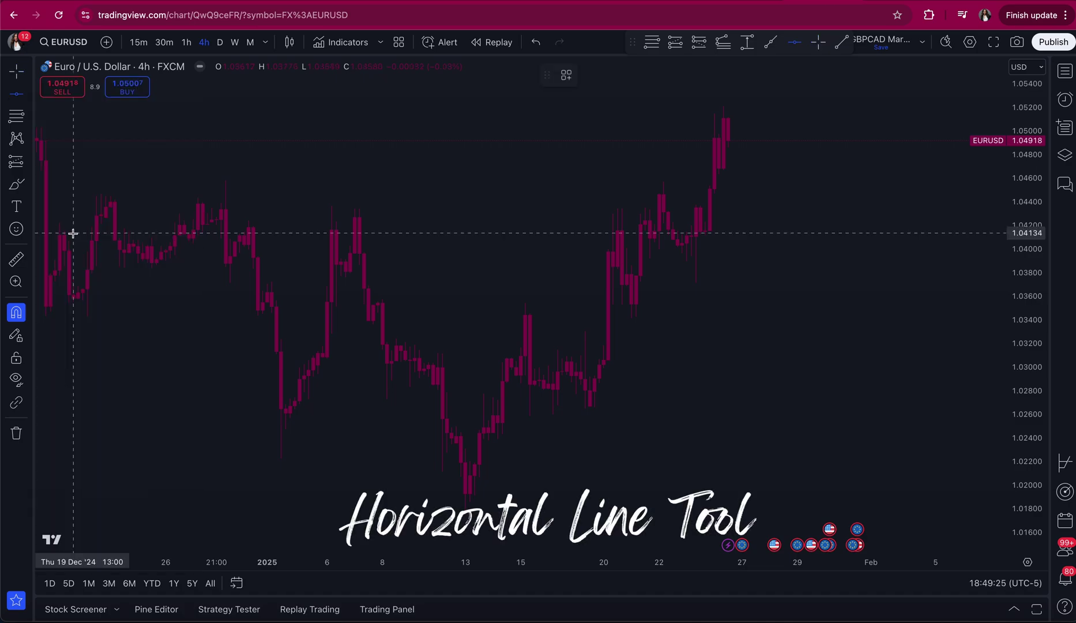
left_click(553, 282)
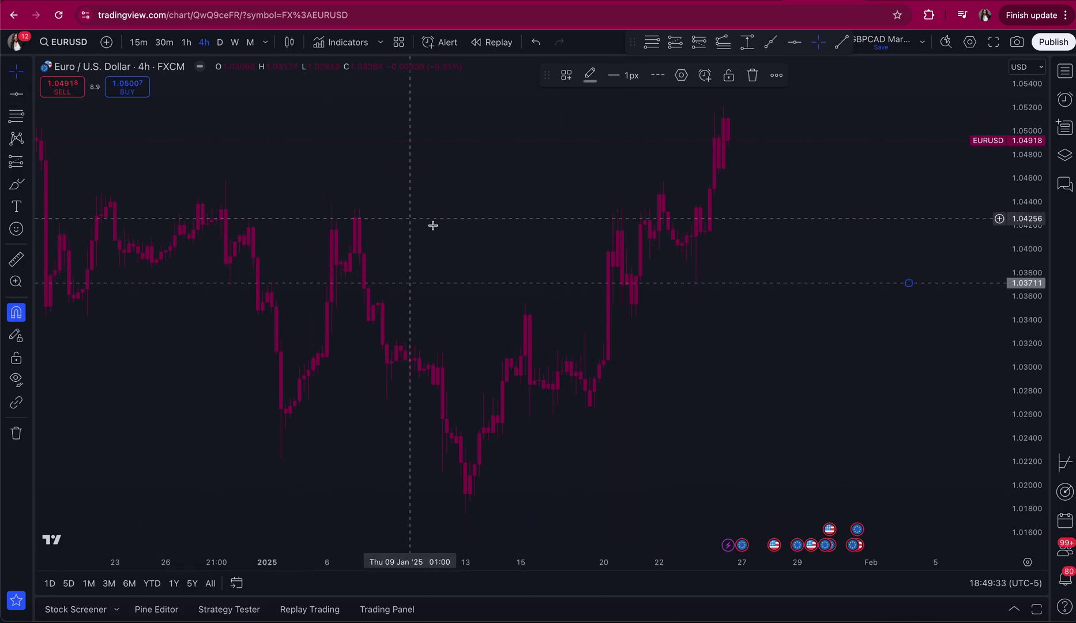
- Turn off magnet mode and turn on Stay in Drawing Mode so the drawing tool stays active
left_click(16, 312)
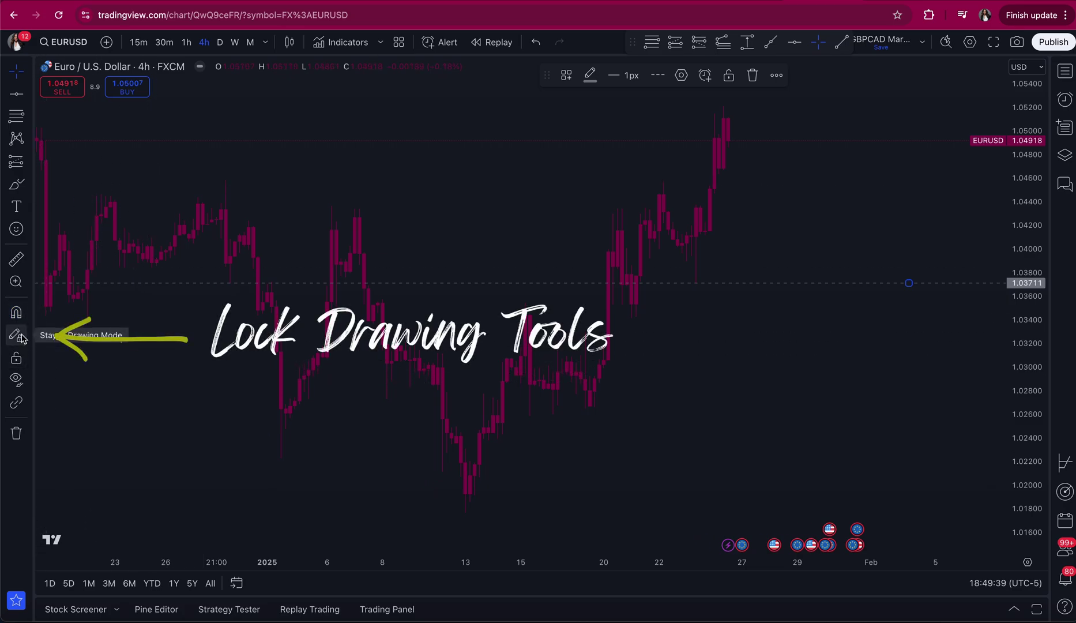
left_click(21, 336)
- Draw horizontal lines at about 1.03414, 1.02652, 1.02594 and 1.01779, and undo the last one
left_click(22, 99)
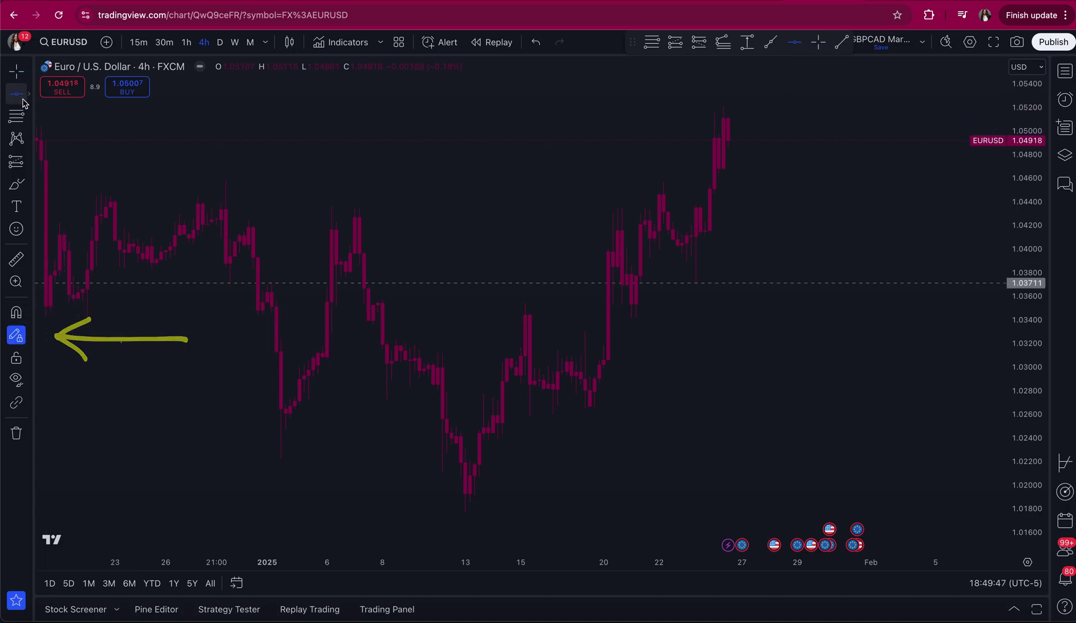
left_click(570, 317)
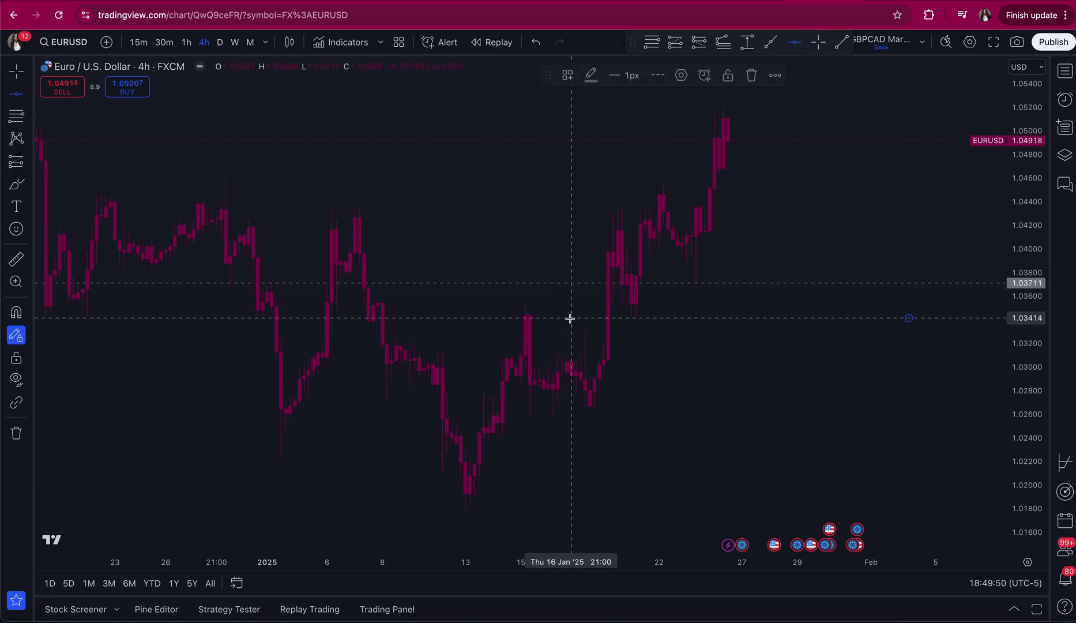
left_click(580, 408)
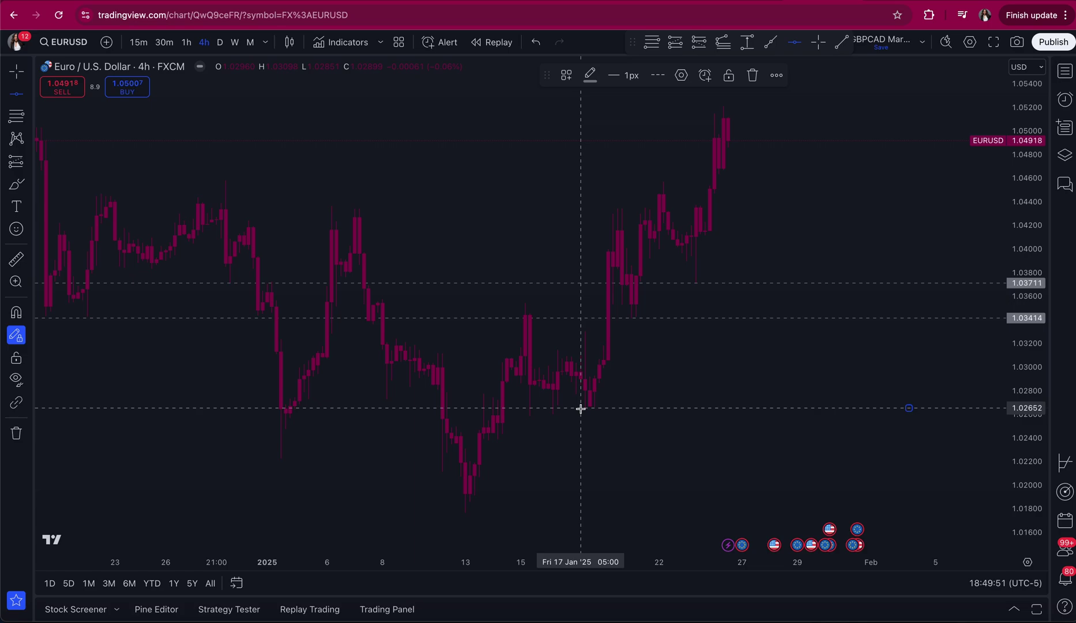
left_click(553, 415)
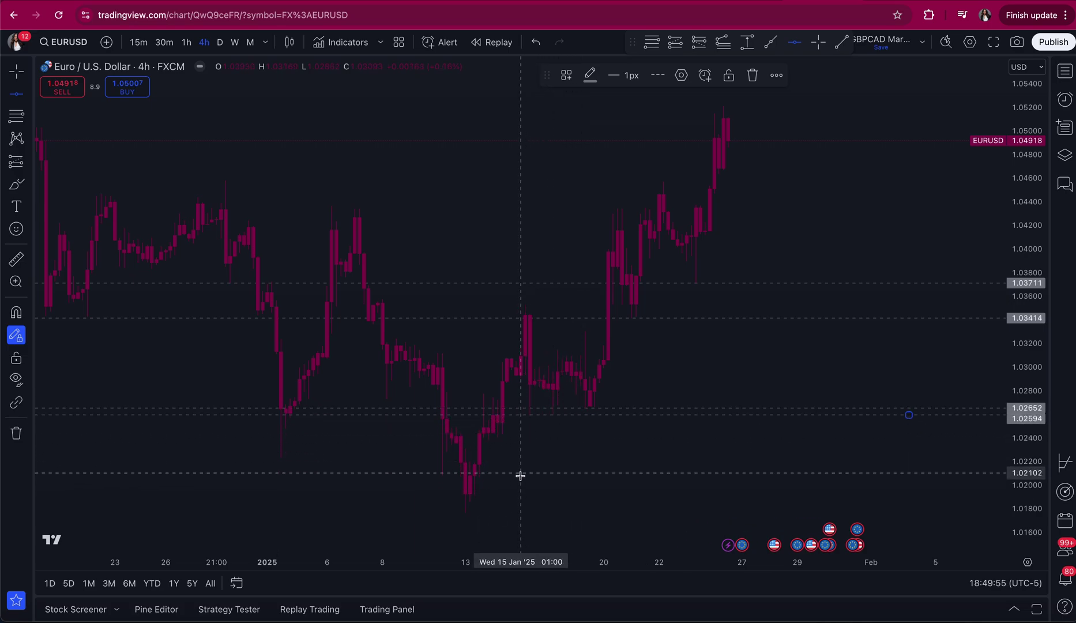
left_click(523, 511)
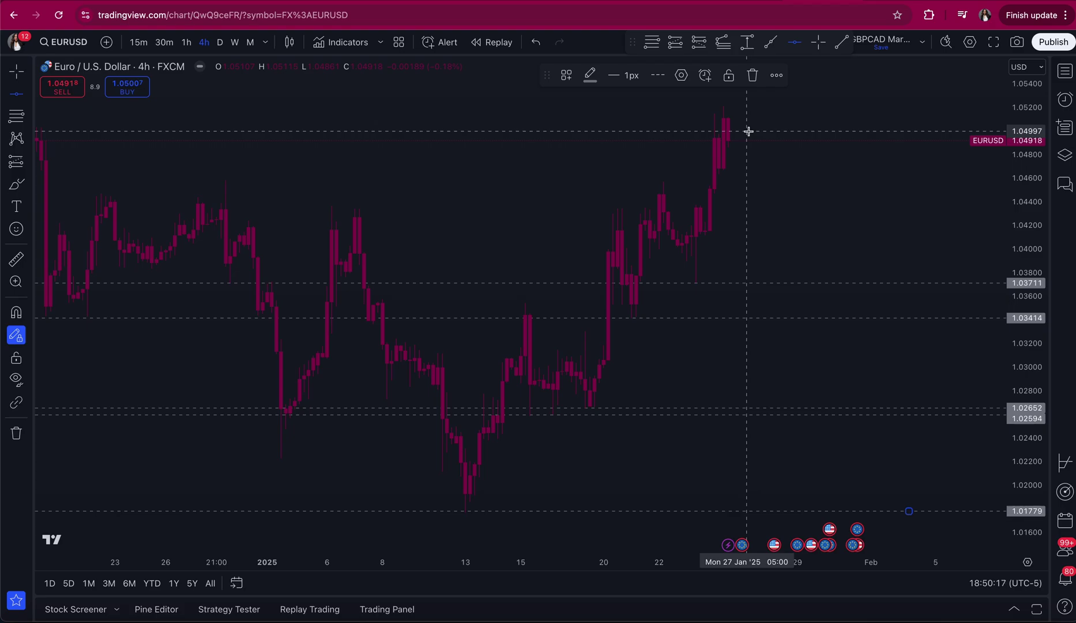
left_click(538, 45)
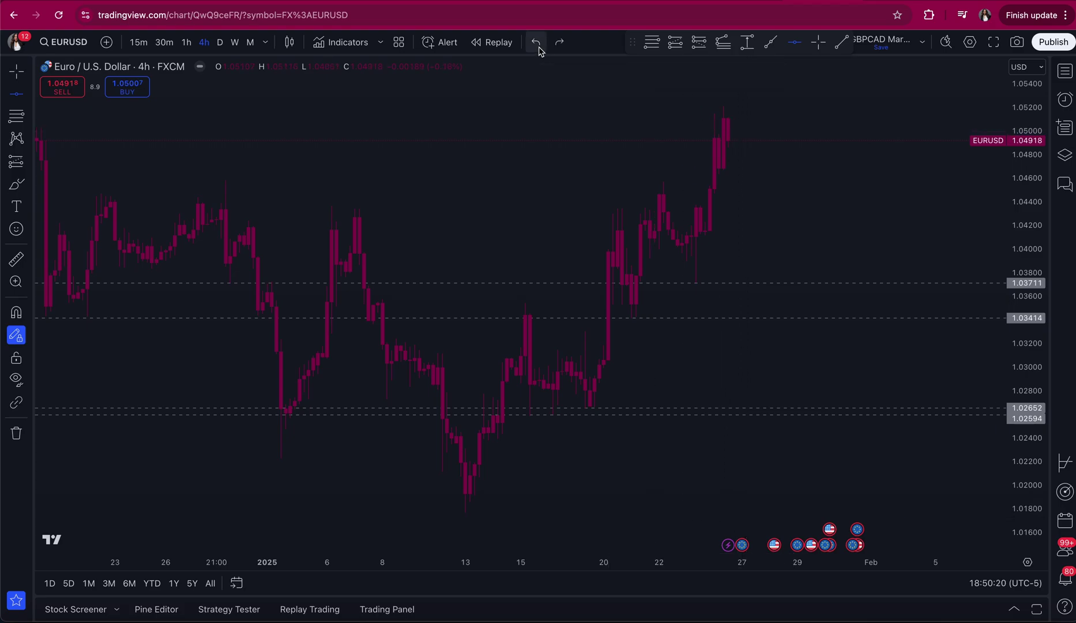
- Undo the remaining horizontal lines on the EURUSD chart until none is left
left_click(537, 43)
left_click(537, 44)
left_click(538, 44)
left_click(537, 44)
left_click(538, 44)
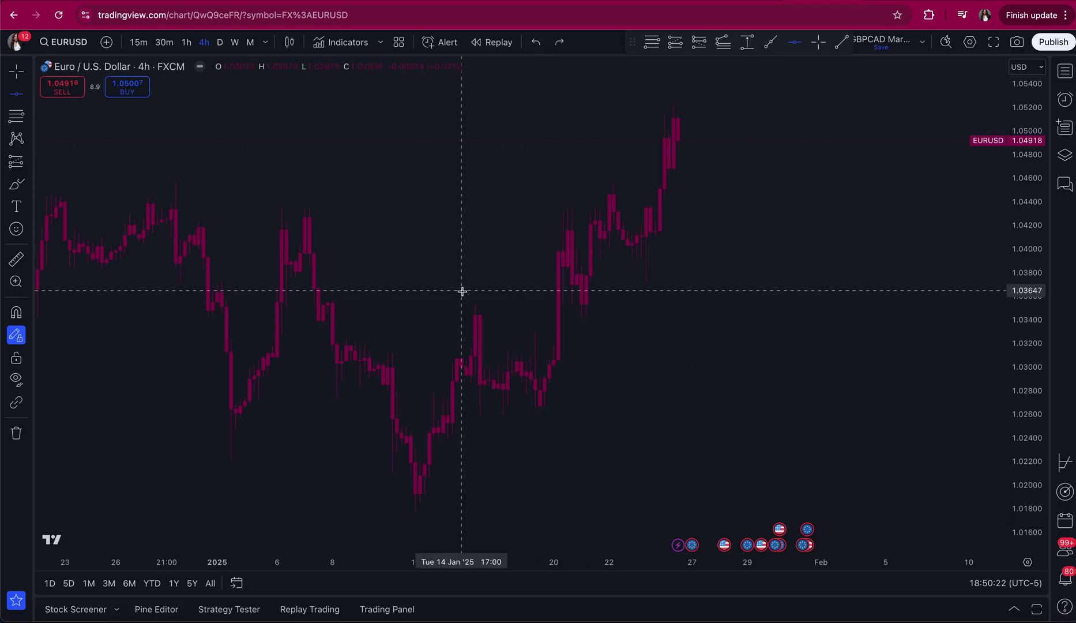
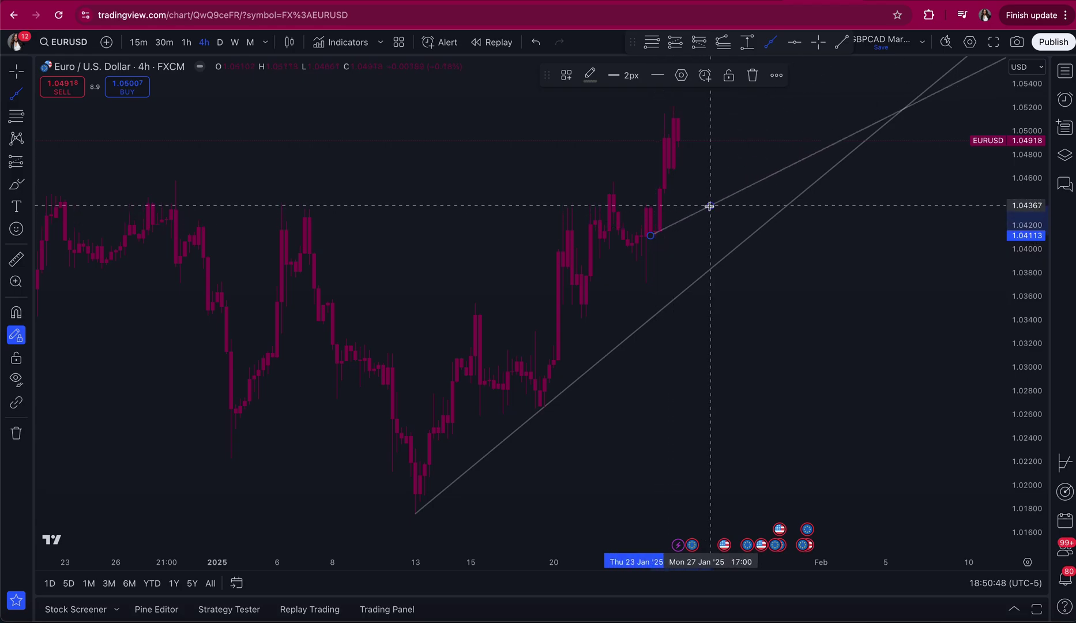
- Draw a second upward ray from the 19 January low at about 1.02641 through the 23 January low, discarding stray unfinished rays
key("Escape")
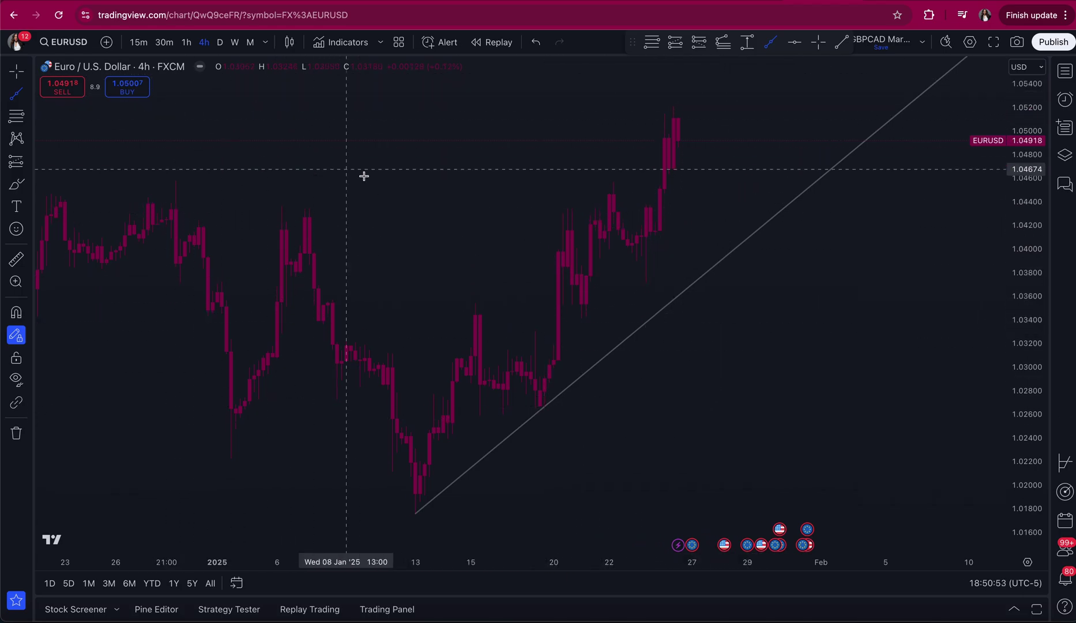
left_click(545, 410)
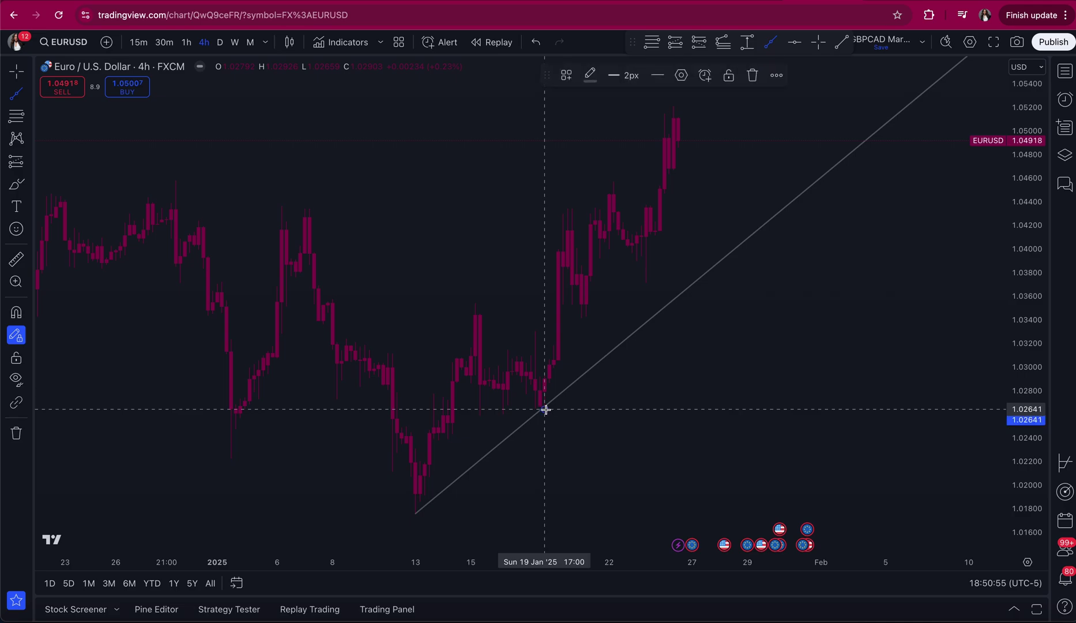
left_click(644, 281)
left_click(779, 294)
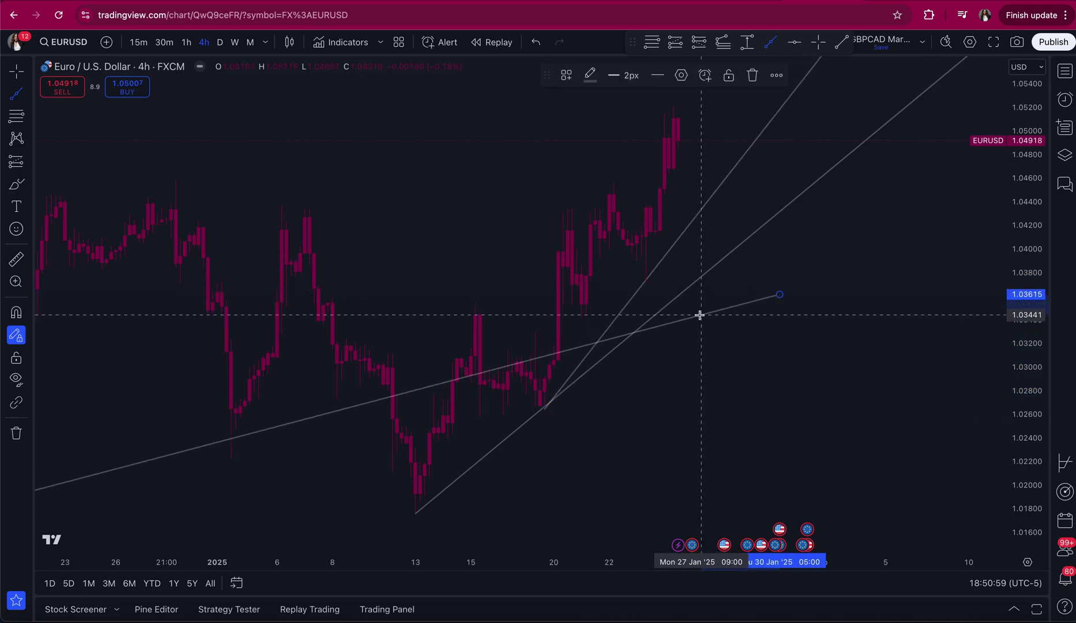
key("Escape")
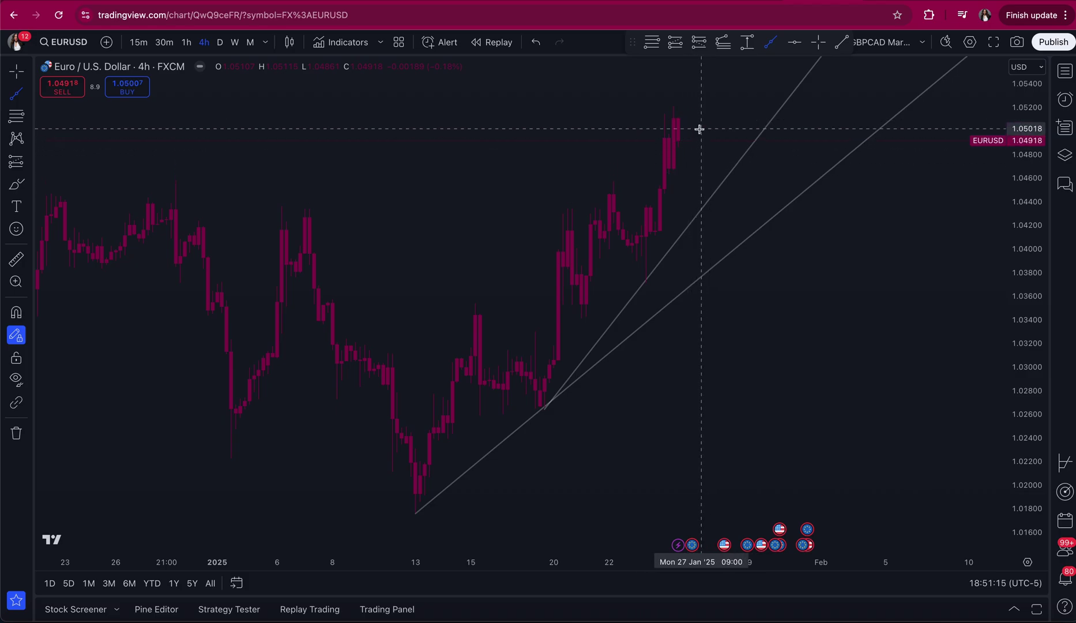
- Draw two connected trend lines after the last candle, rising from about 1.05013 to 28 January and falling to about 1.04642 on 30 January
left_click(27, 96)
left_click(72, 110)
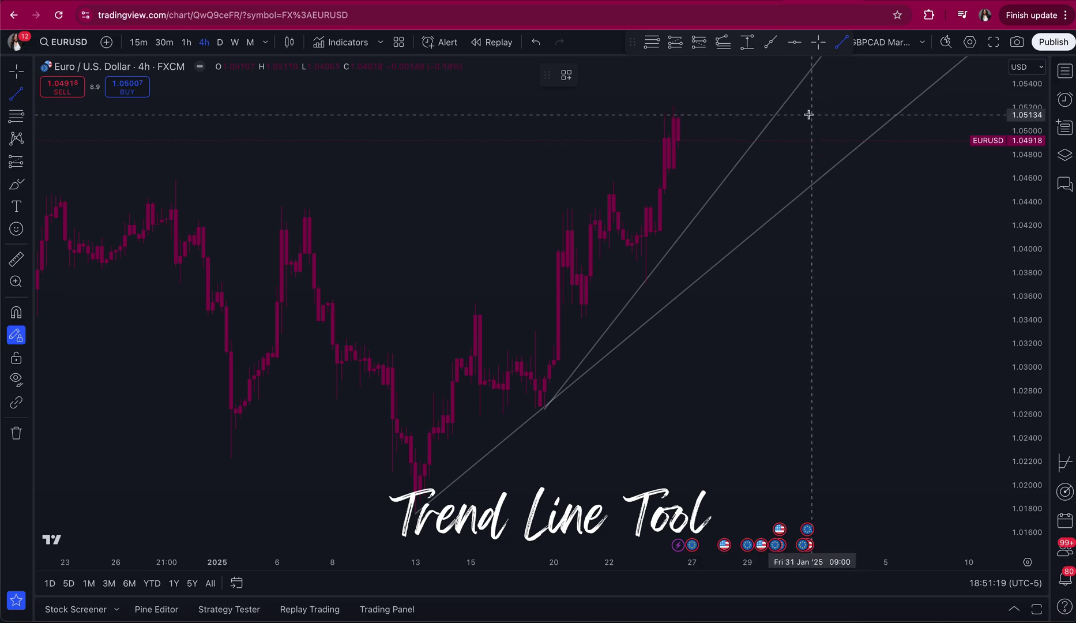
left_click(711, 130)
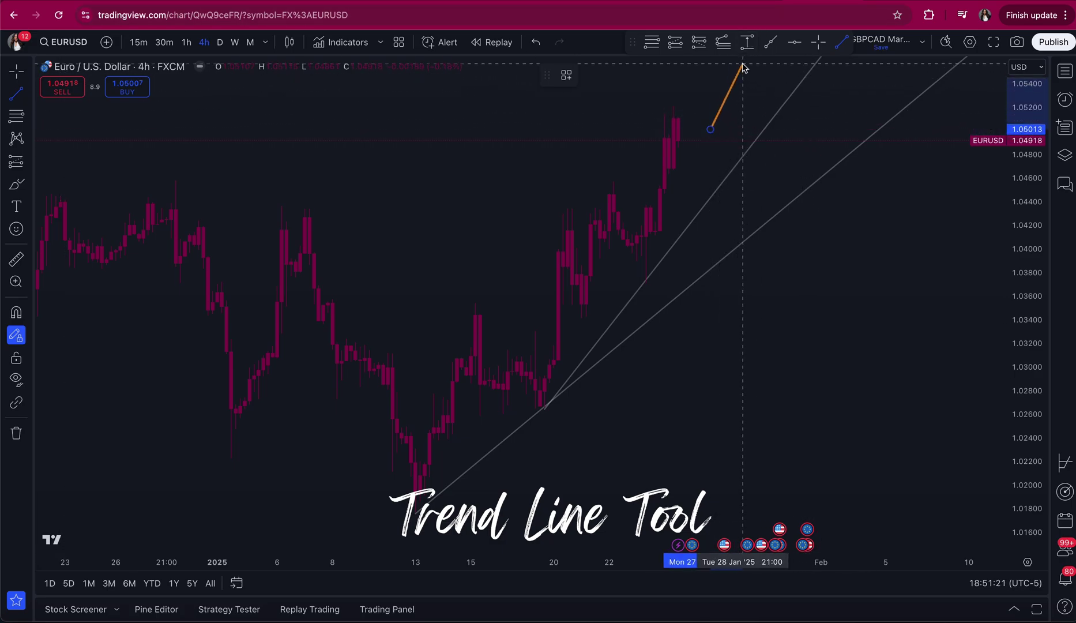
left_click(731, 88)
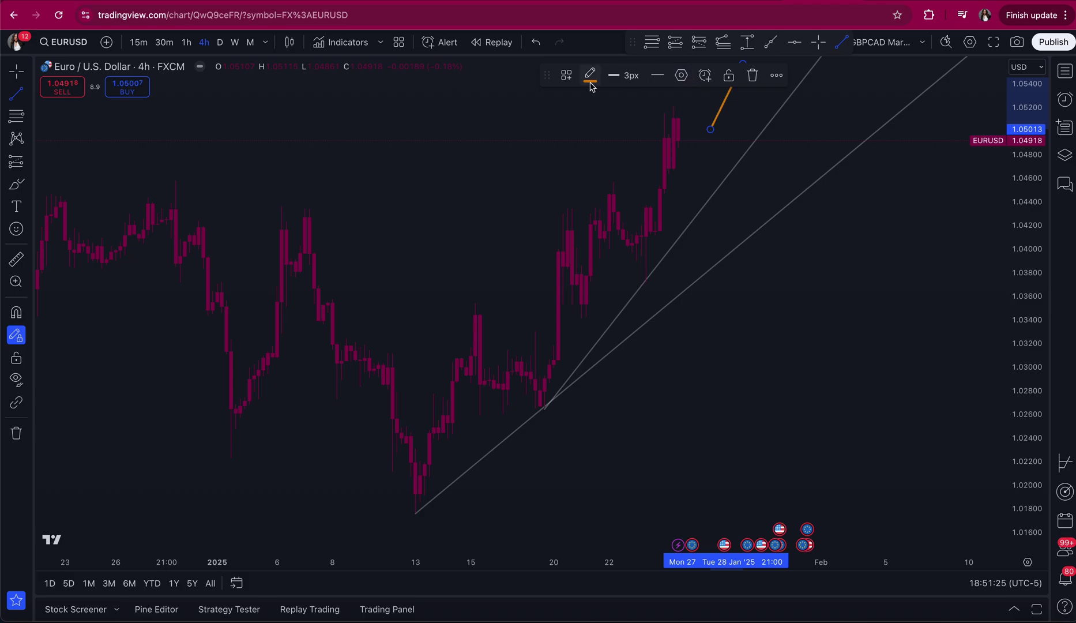
left_click(559, 79)
left_click(558, 80)
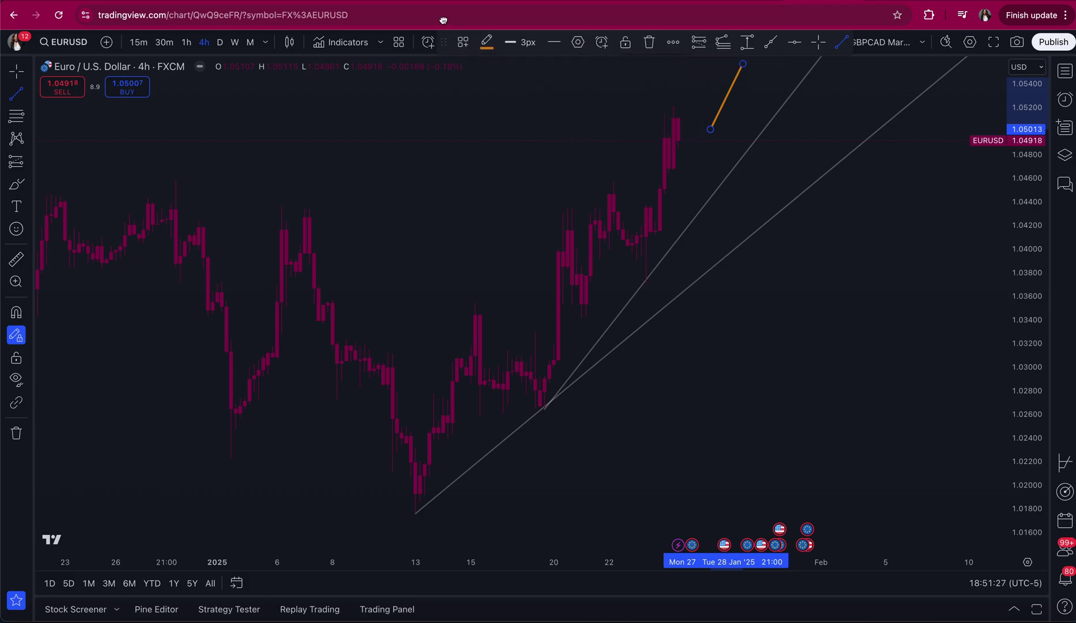
left_click(743, 63)
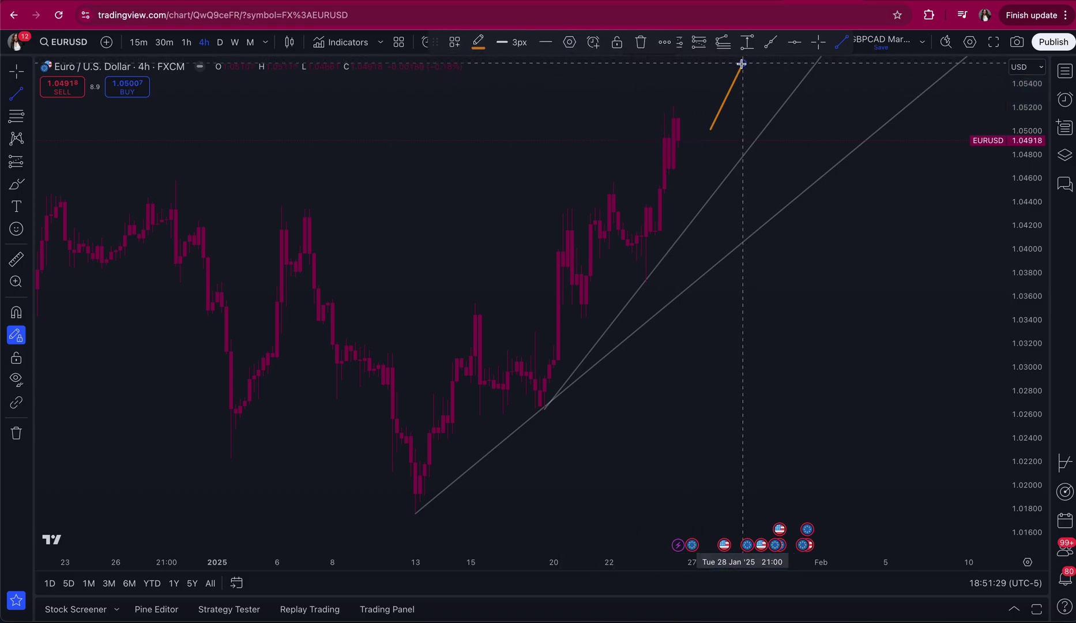
left_click(775, 173)
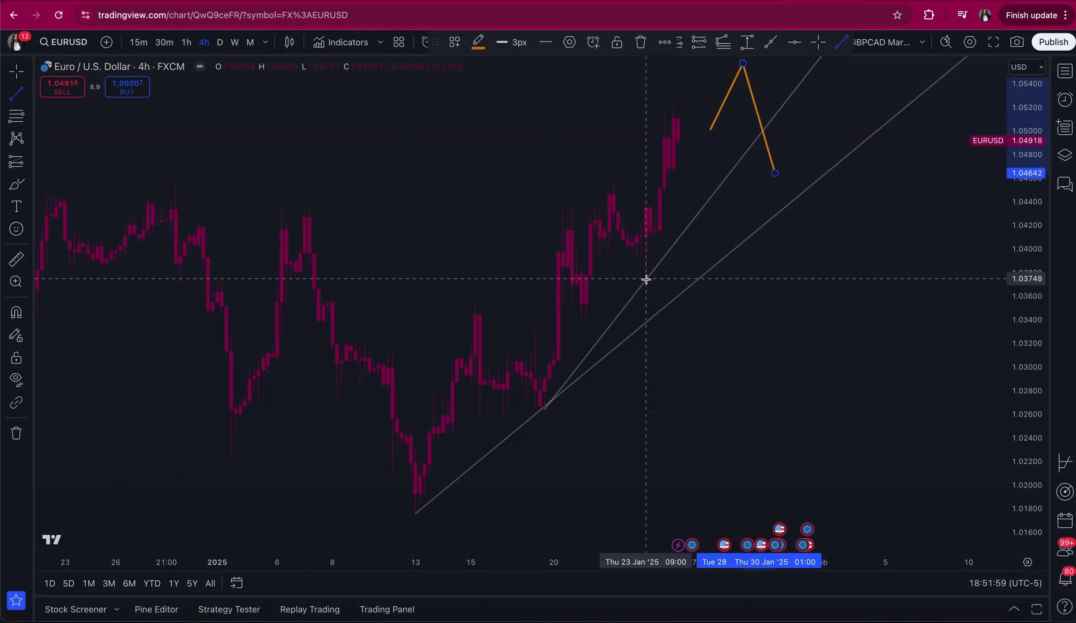
- Delete the rays and trend lines from the chart, including the tiny stray line near the 23 January low
key("Escape")
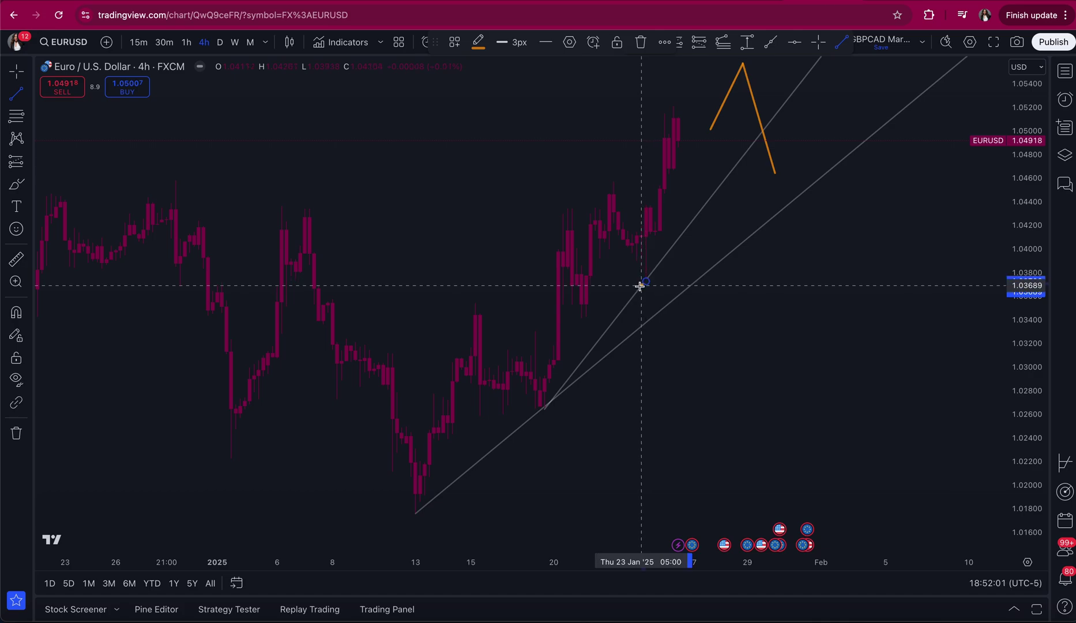
left_click(642, 285)
left_click(628, 306)
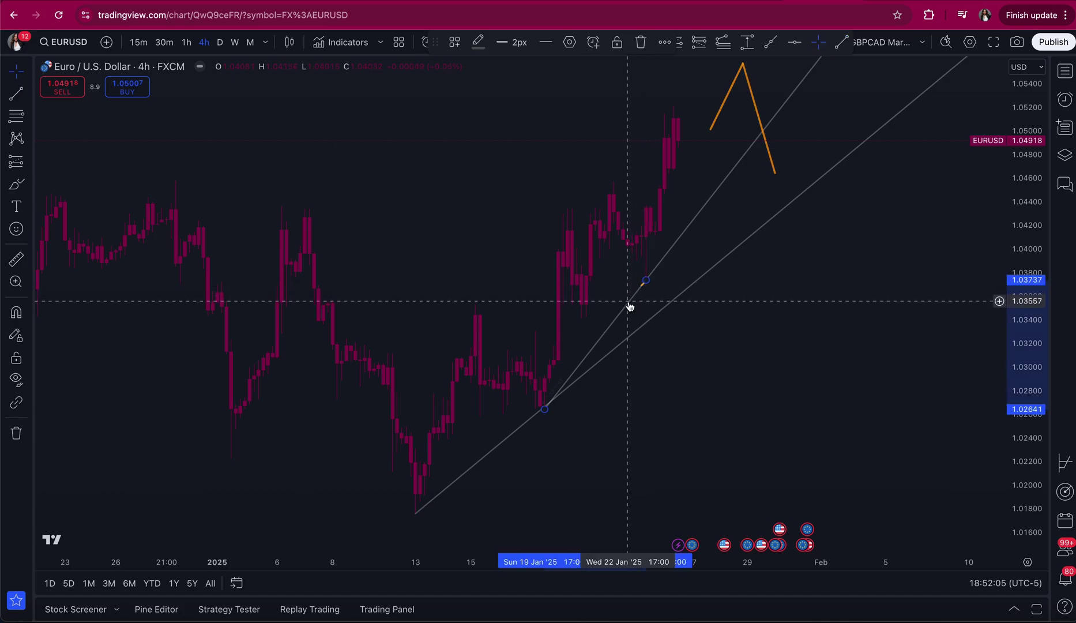
key("Delete")
left_click(645, 284)
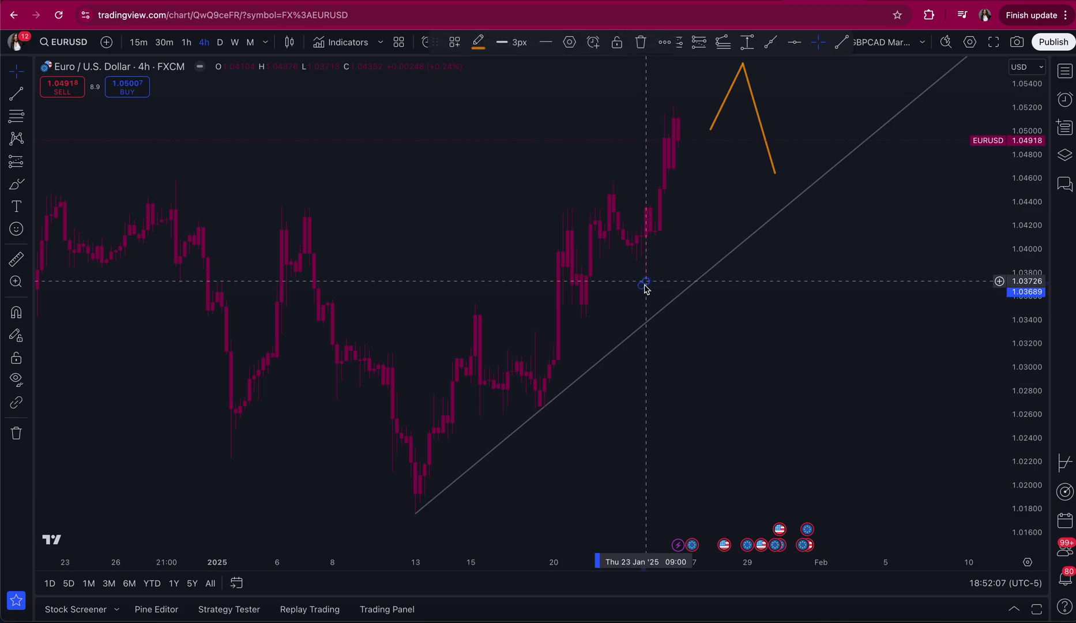
left_click_drag(645, 289, 750, 96)
key("Delete")
left_click(719, 270)
key("Delete")
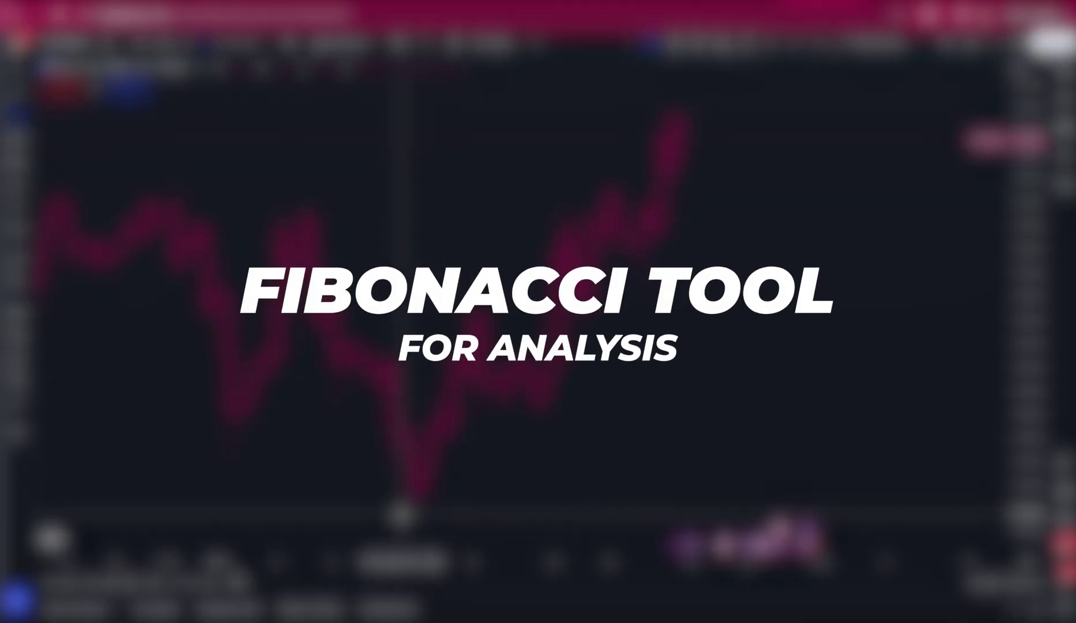
- Draw a Fib Retracement from about 1.01768 on 10 January to about 1.03541 on 21 January
left_click(401, 512)
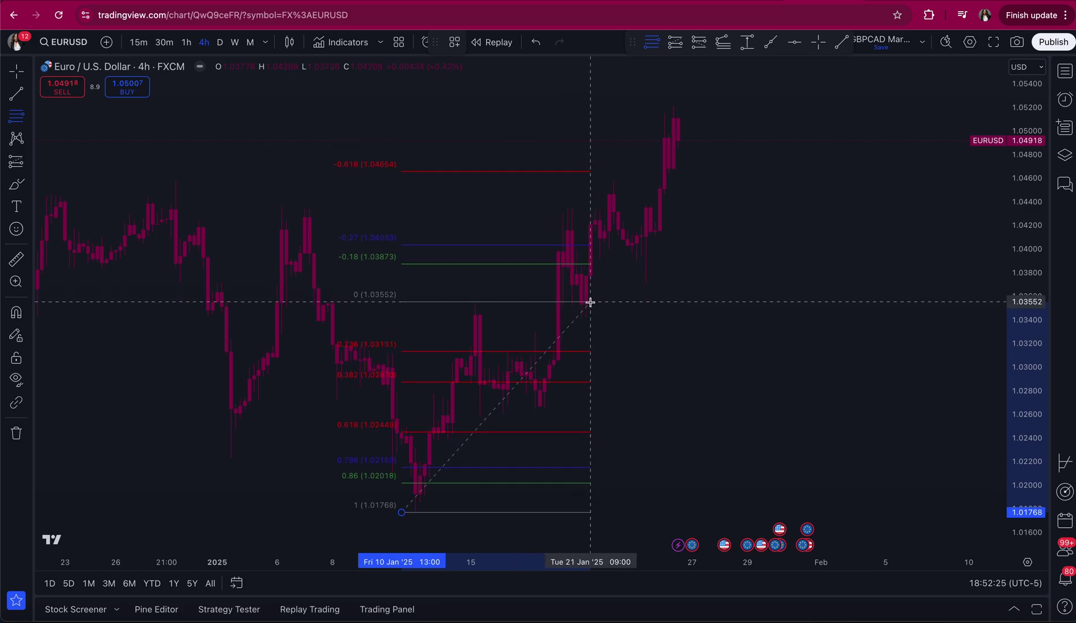
left_click(595, 303)
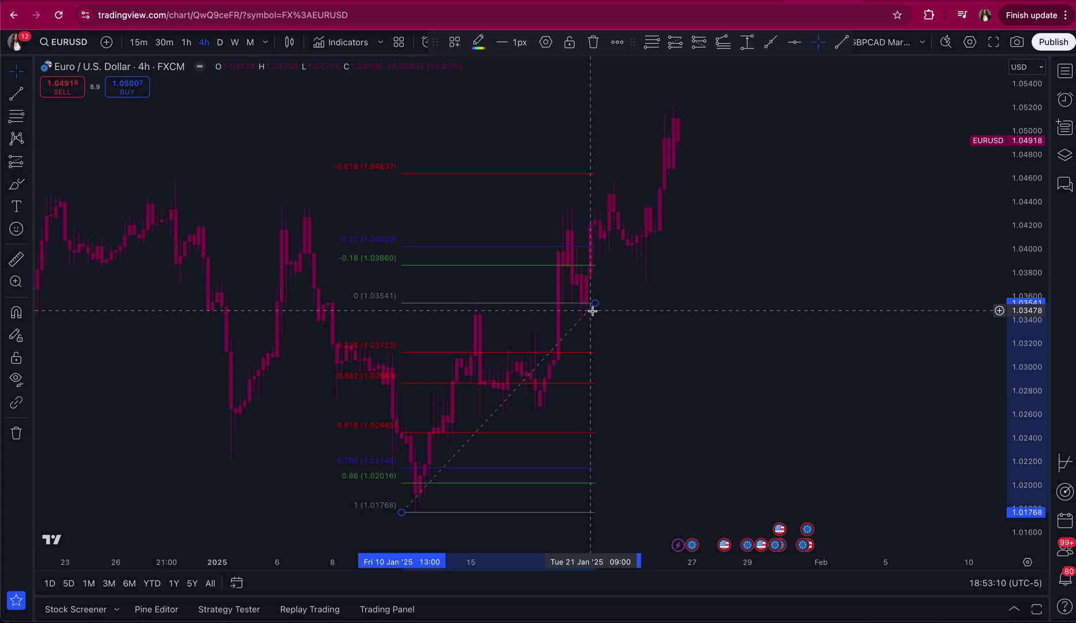
double_click(595, 315)
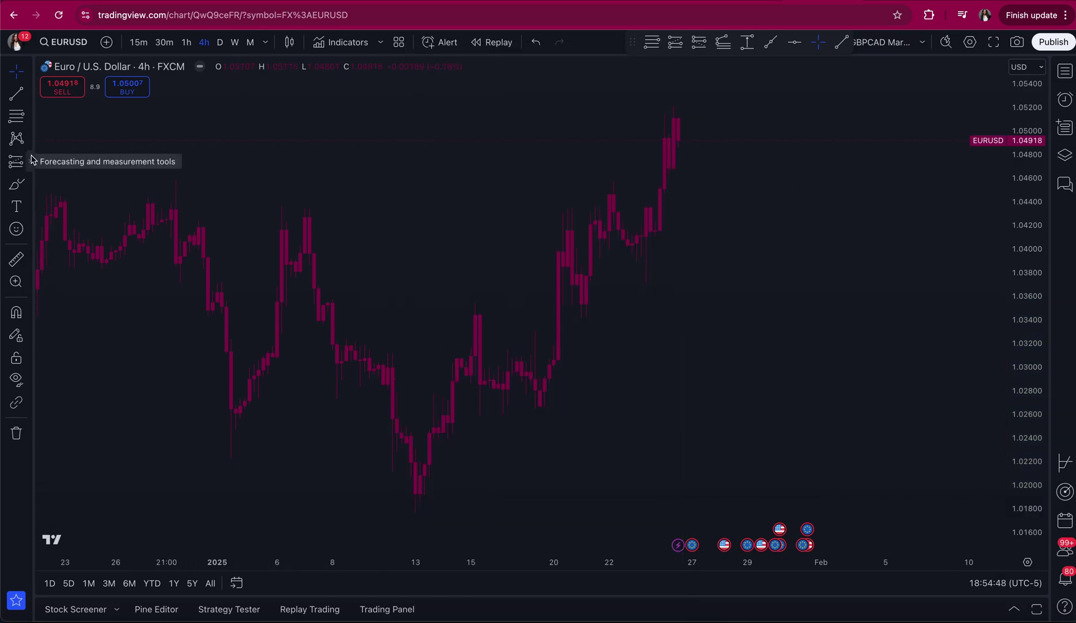
- Place a Long Position with entry at about 1.02678, stop at about 1.01736 and target at about 1.05155, extended to 28 January 13:00
left_click(32, 161)
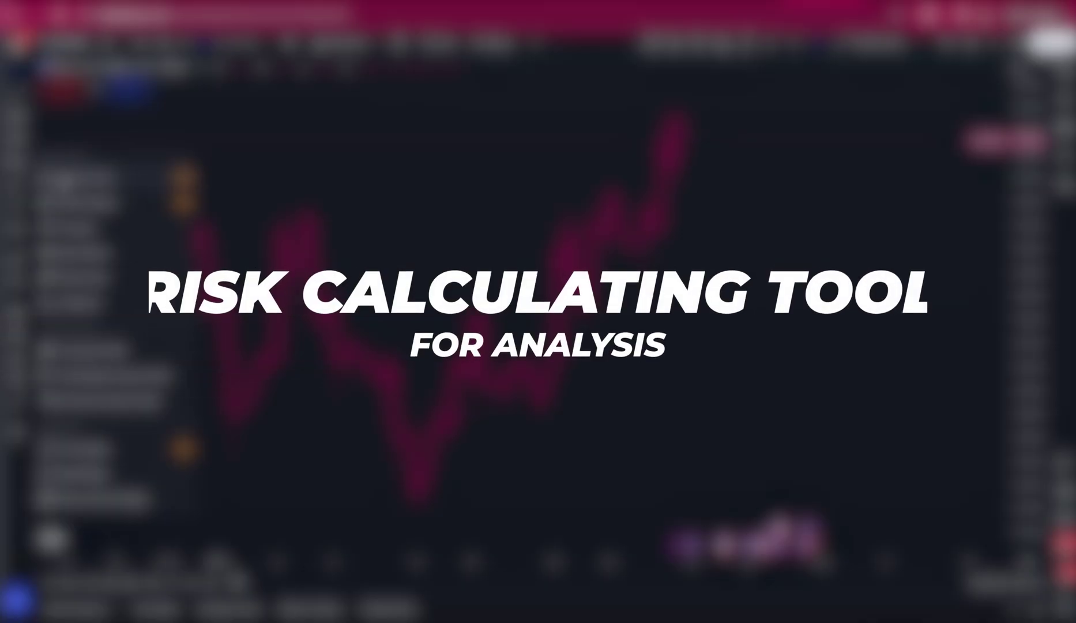
left_click(75, 180)
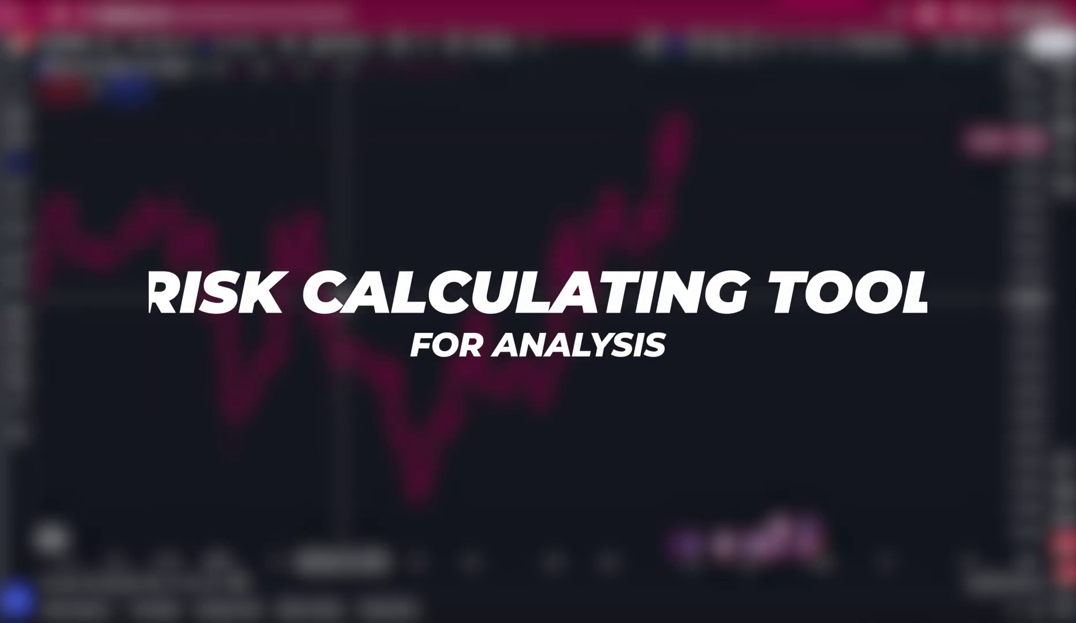
left_click(439, 405)
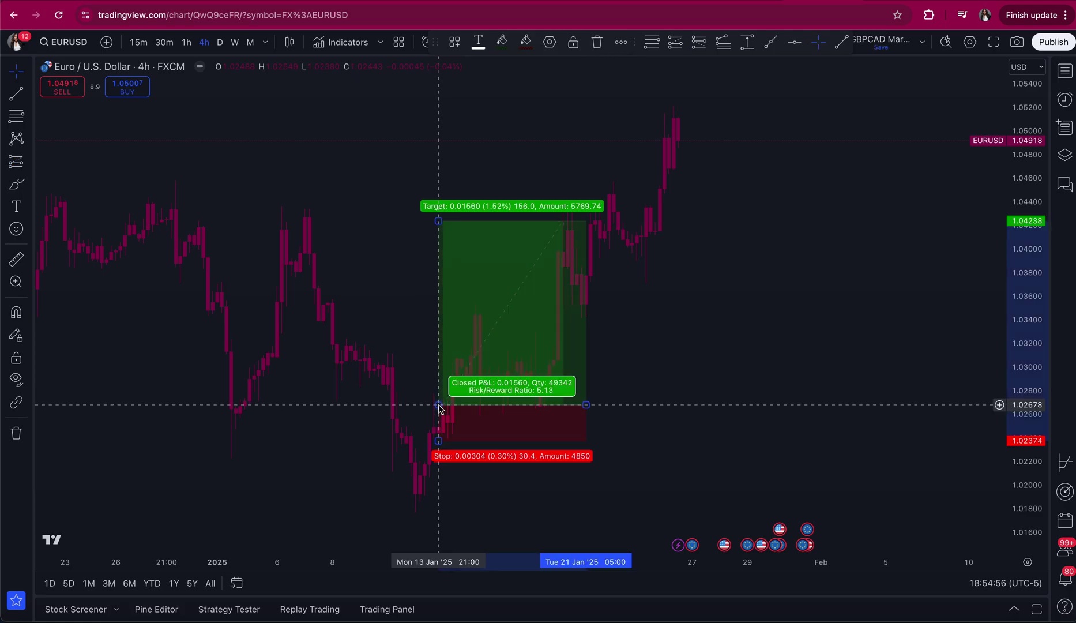
left_click_drag(438, 441, 419, 517)
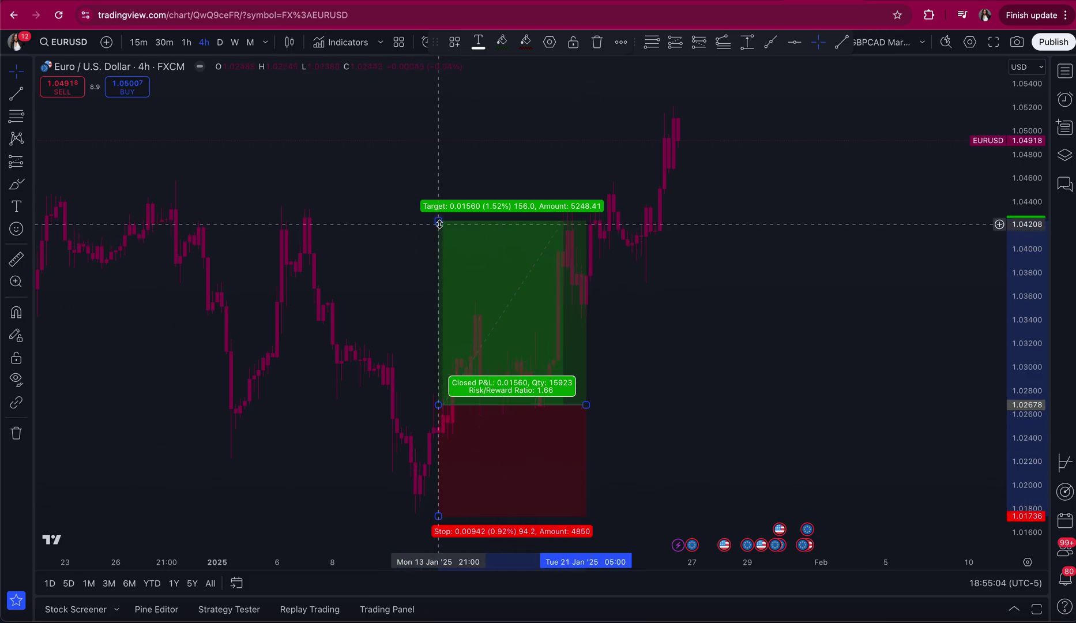
left_click_drag(436, 221, 448, 112)
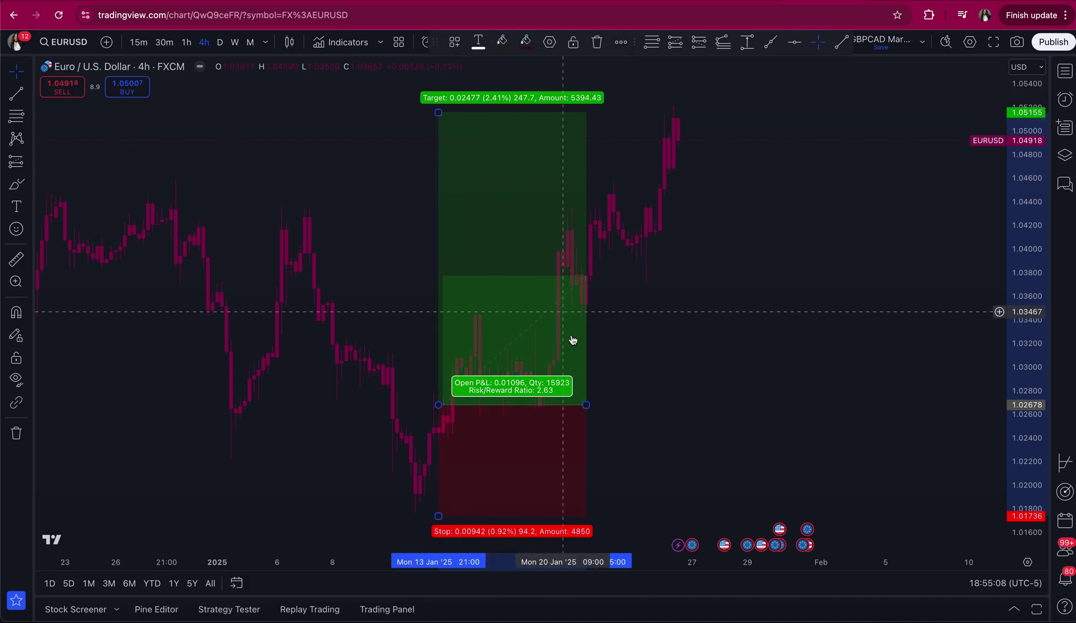
left_click_drag(585, 406, 734, 405)
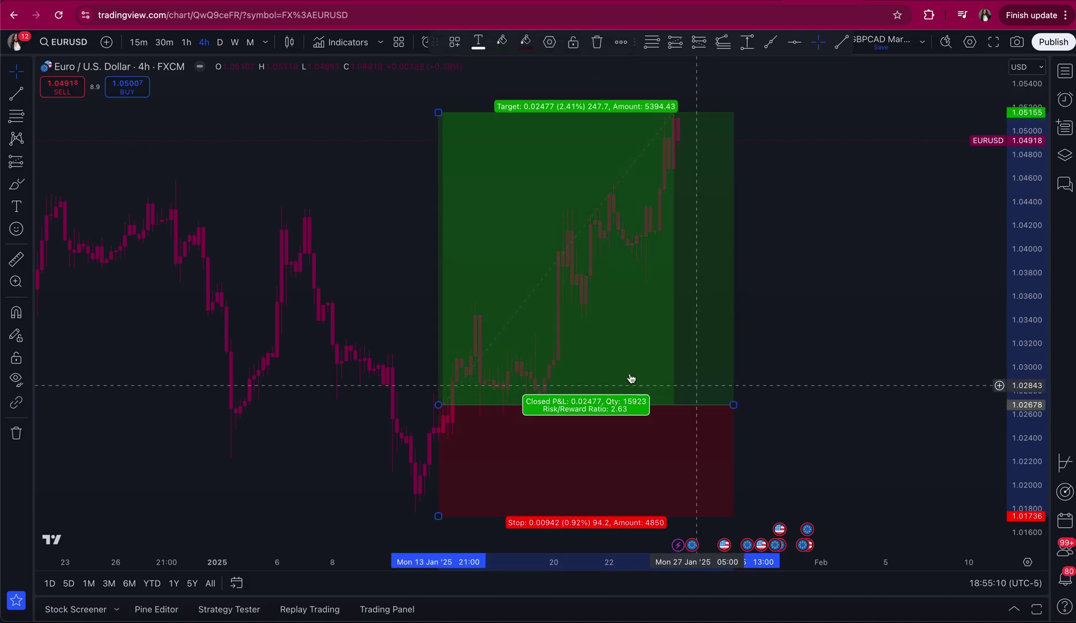
left_click(27, 140)
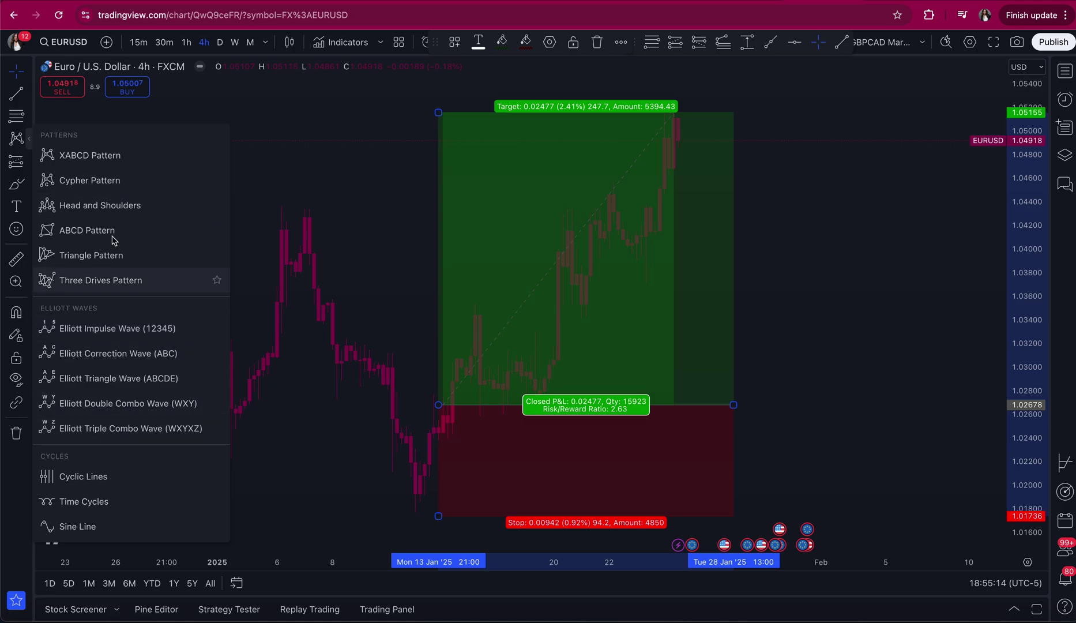
left_click(29, 162)
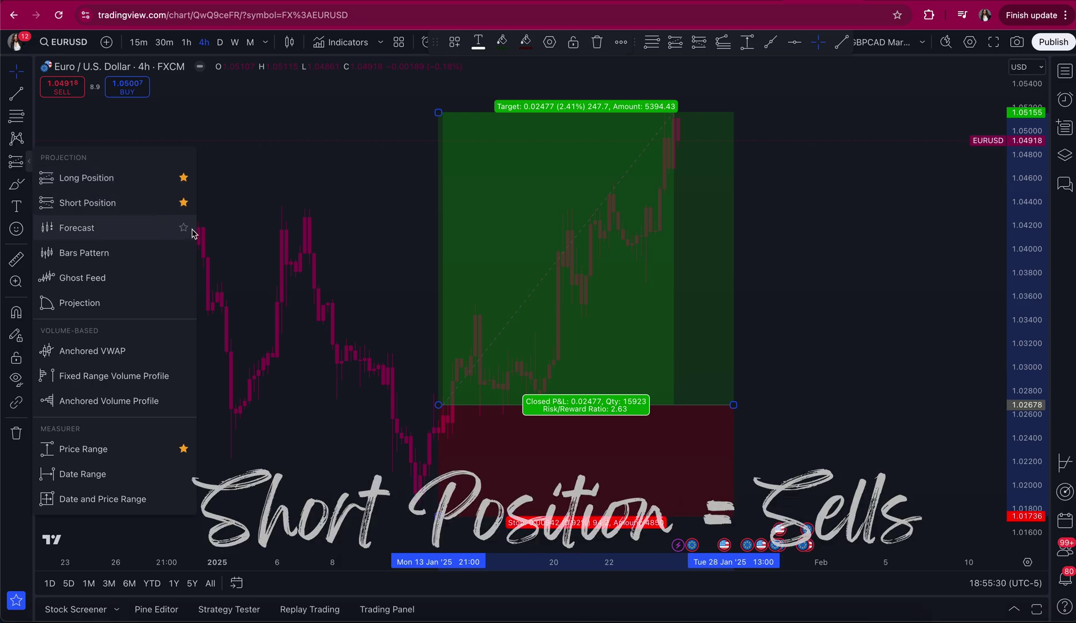
left_click(326, 237)
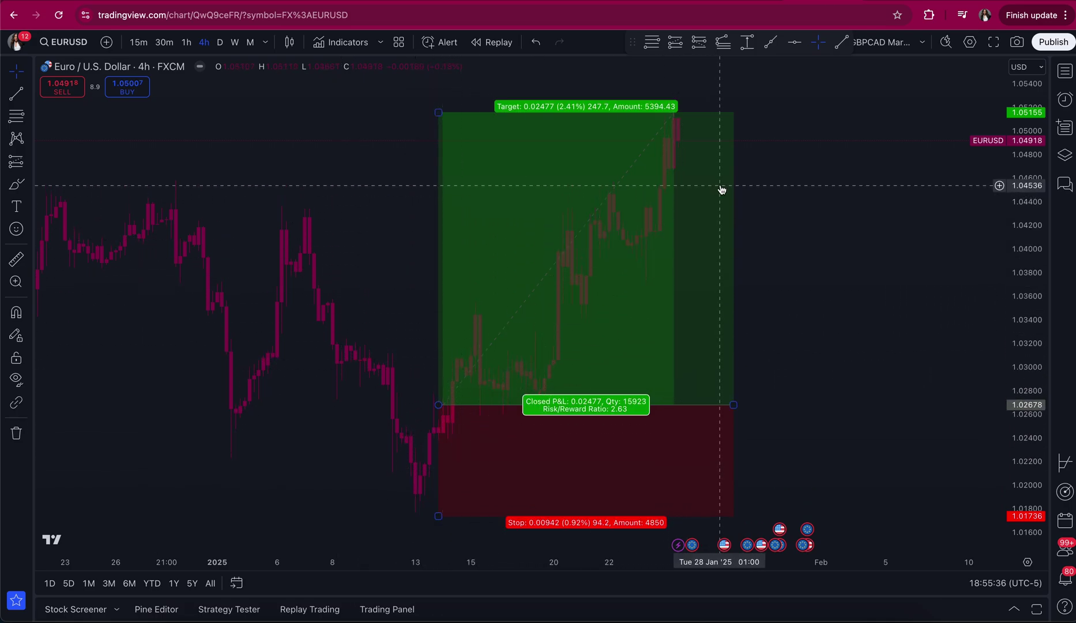
- Delete the long position from the chart and make room around the latest candles
left_click(733, 149)
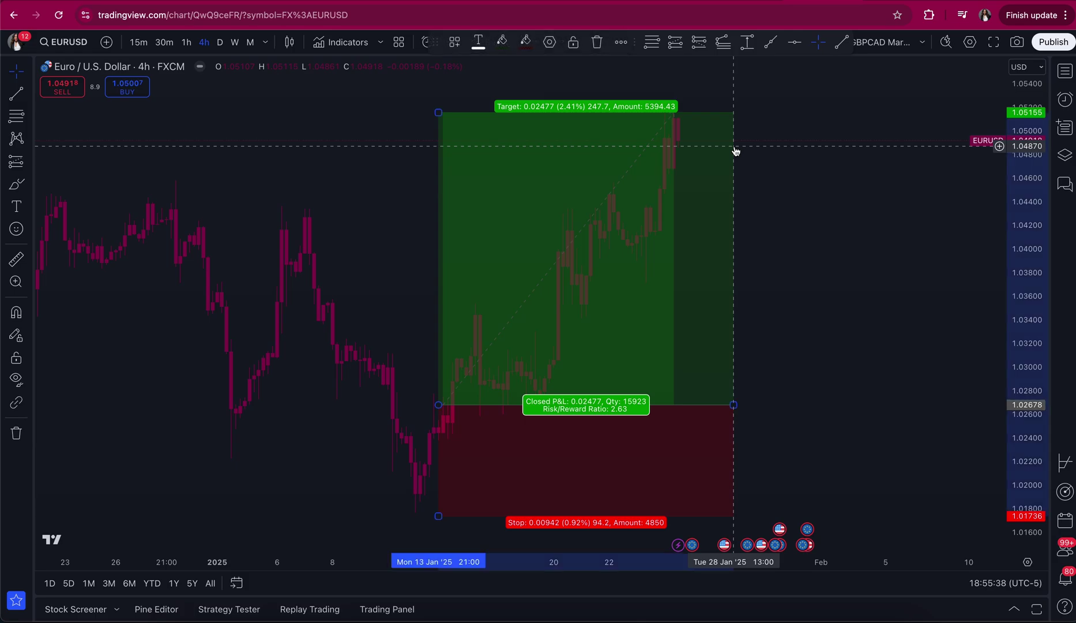
key("Delete")
left_click_drag(1021, 91, 1018, 286)
left_click_drag(723, 250, 591, 266)
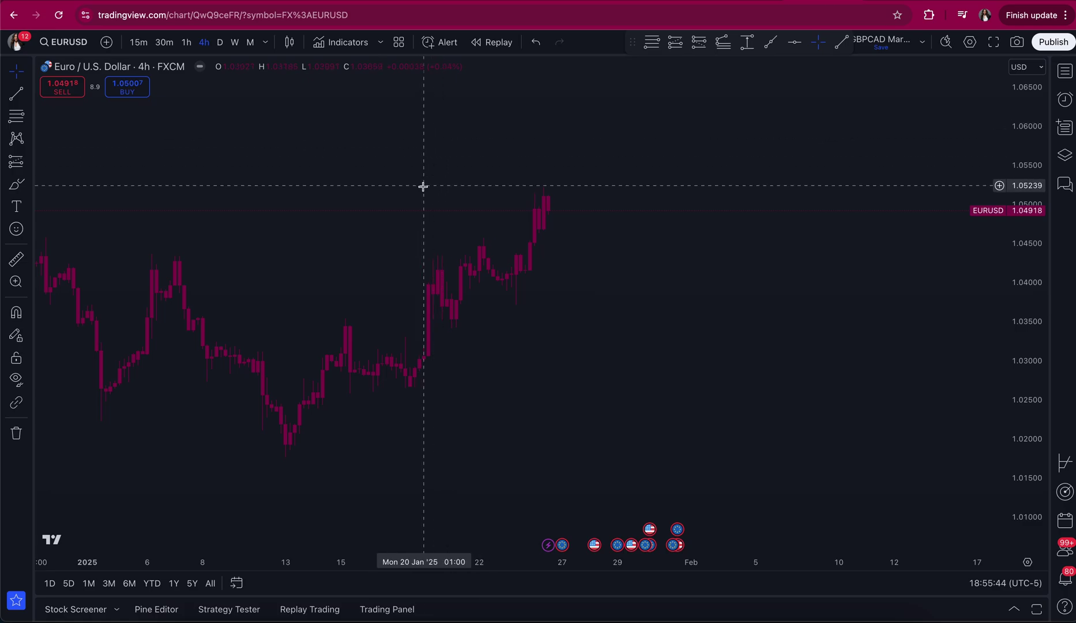
- Place a Short Position just after the latest candles with its entry at about 1.05327
left_click(29, 117)
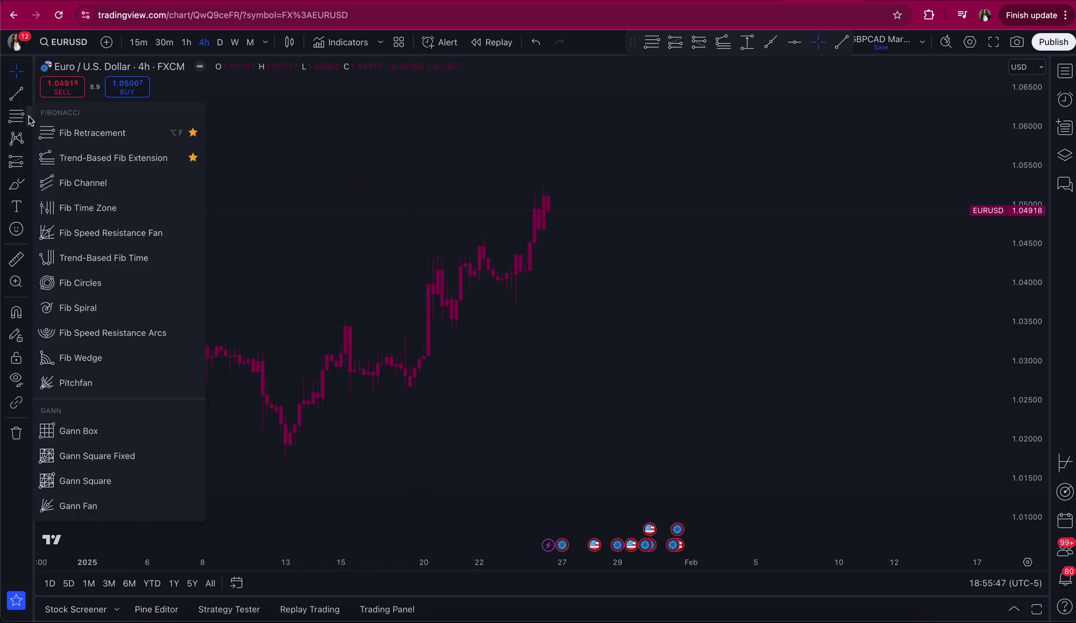
left_click(28, 164)
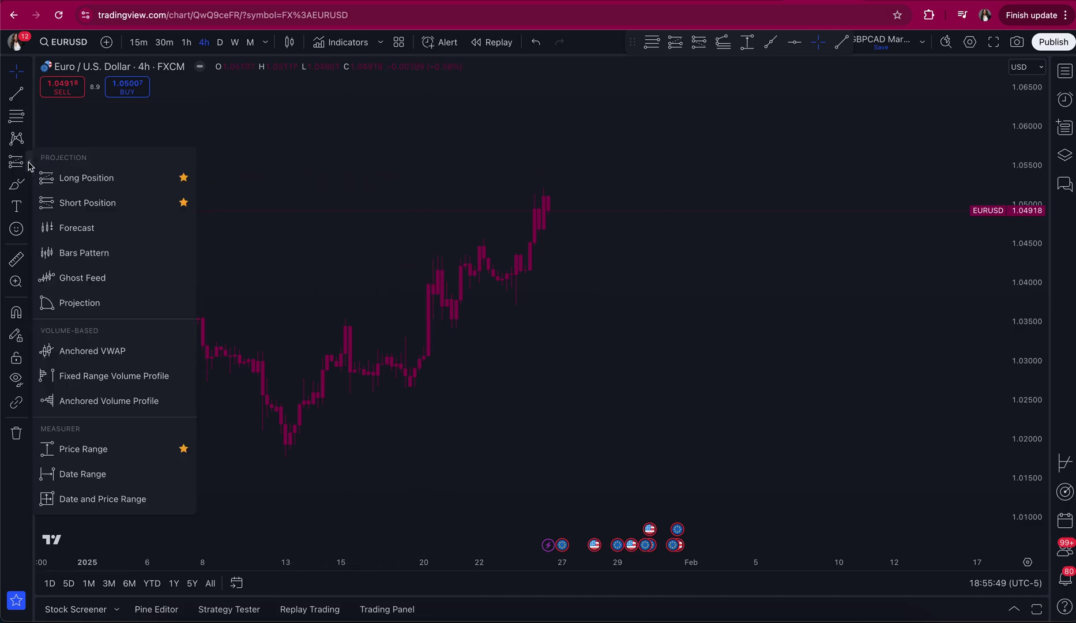
left_click(65, 203)
left_click(544, 166)
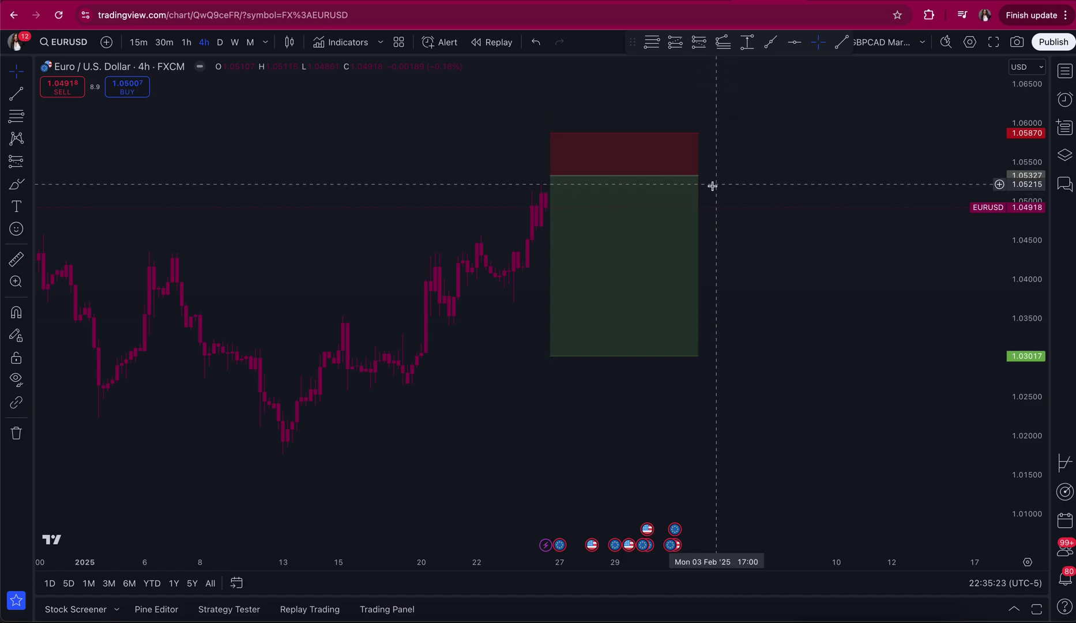
- Open the short position's input settings and set its lot size to 0
double_click(697, 196)
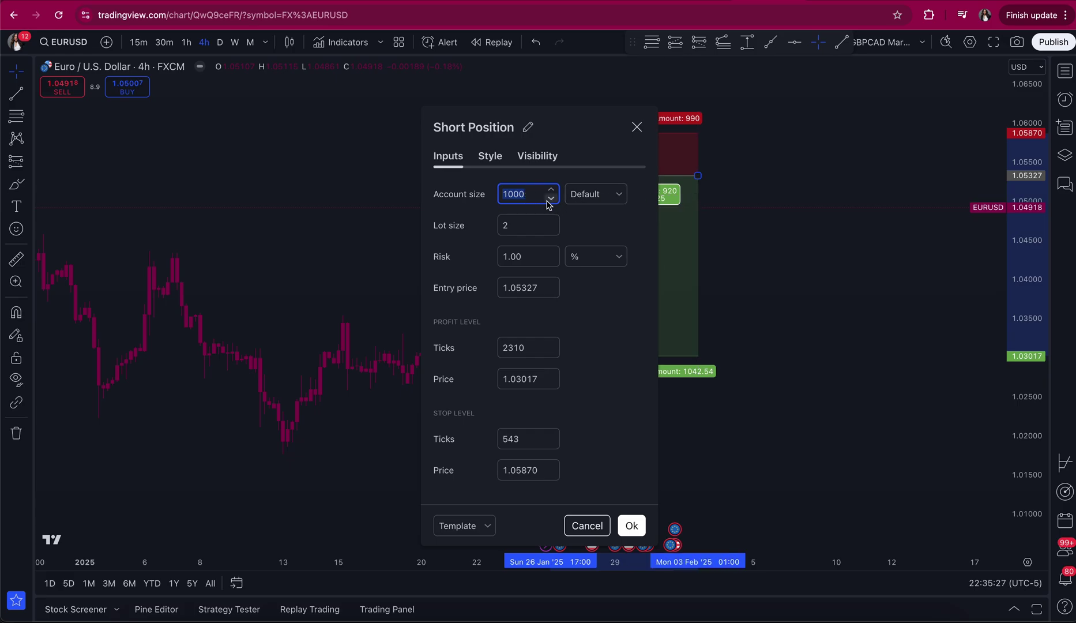
left_click(525, 227)
type("0")
left_click(586, 224)
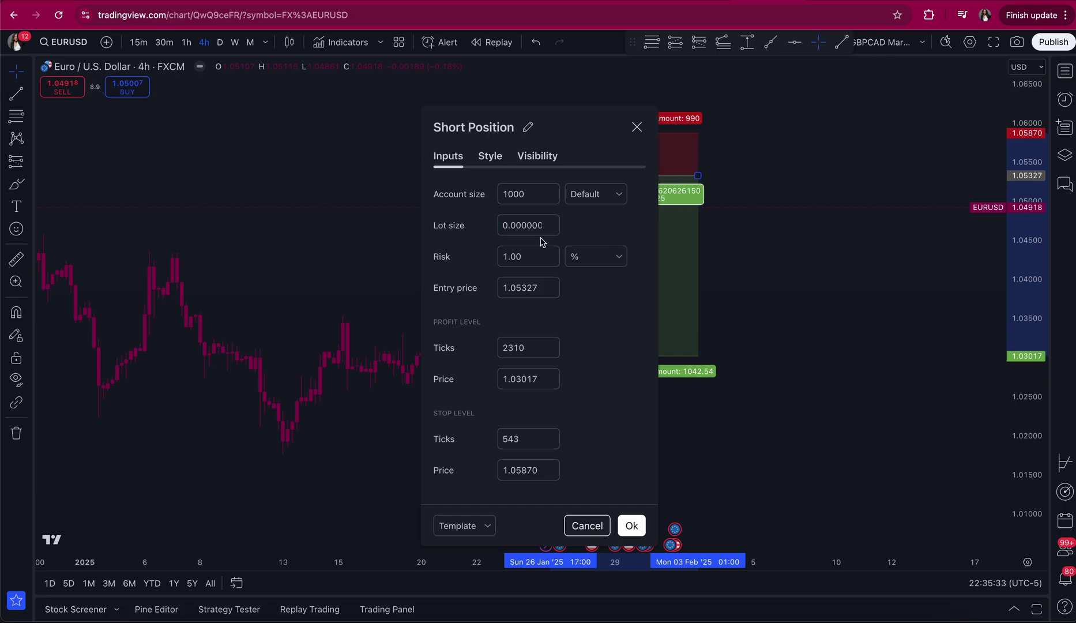
- Set the short position's risk to 3 with percent as the risk unit
left_click(616, 258)
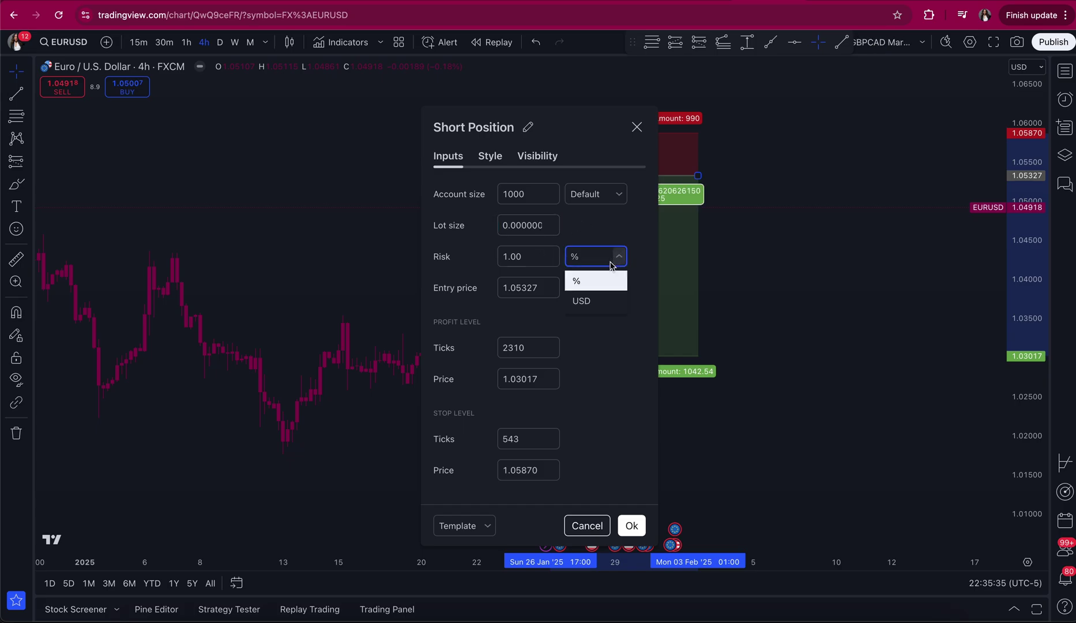
left_click(511, 252)
left_click(600, 261)
left_click(601, 281)
left_click(531, 258)
double_click(531, 258)
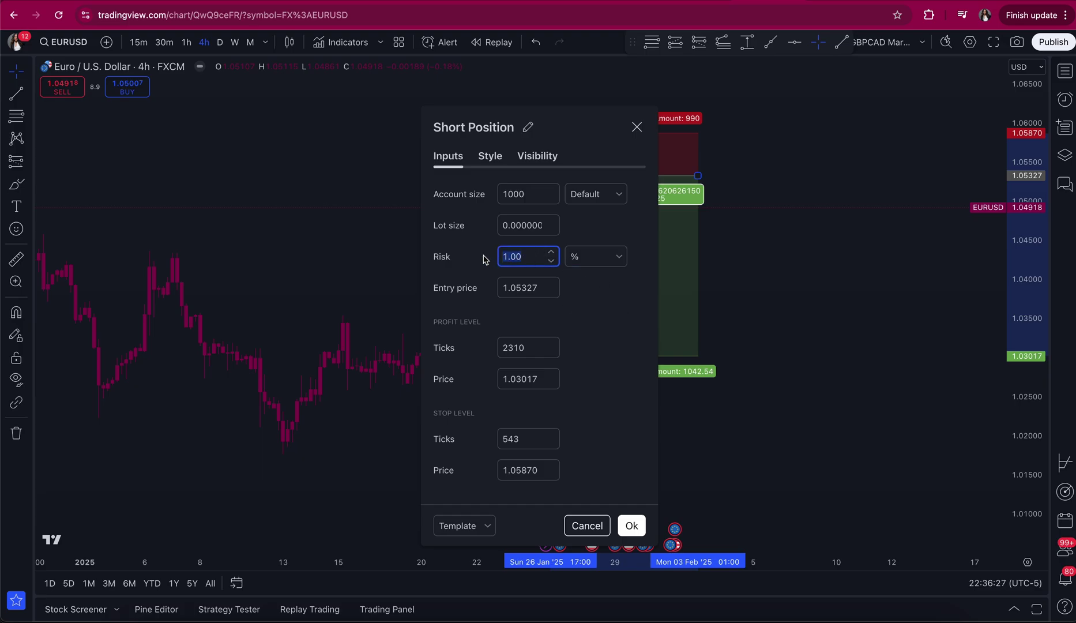
type("3")
left_click(583, 313)
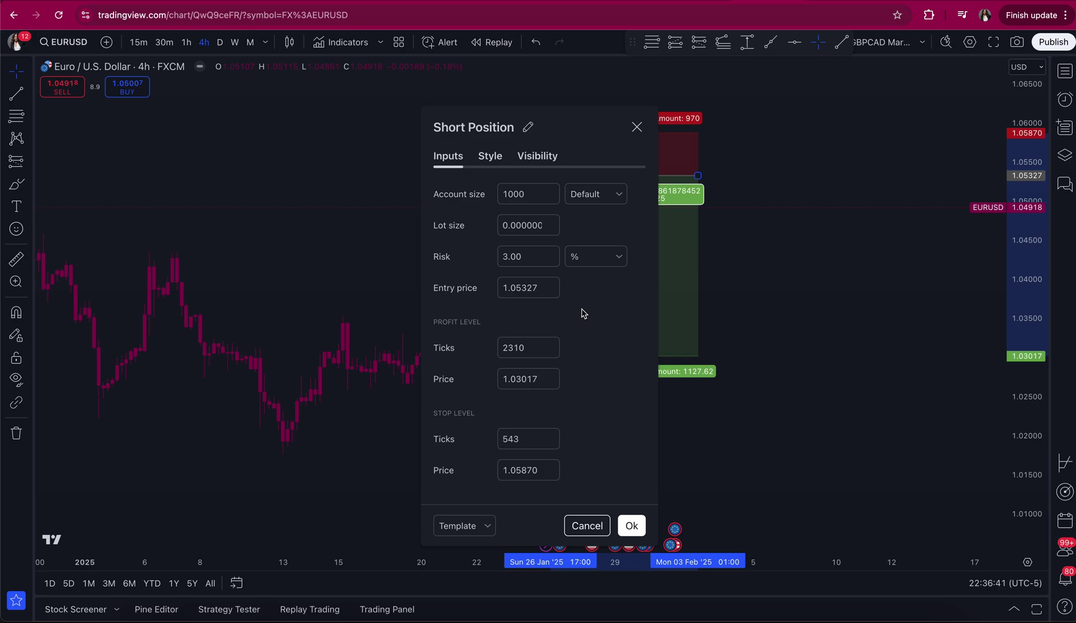
left_click(535, 254)
- Set the account size currency to USD and apply the short position's settings
left_click(616, 196)
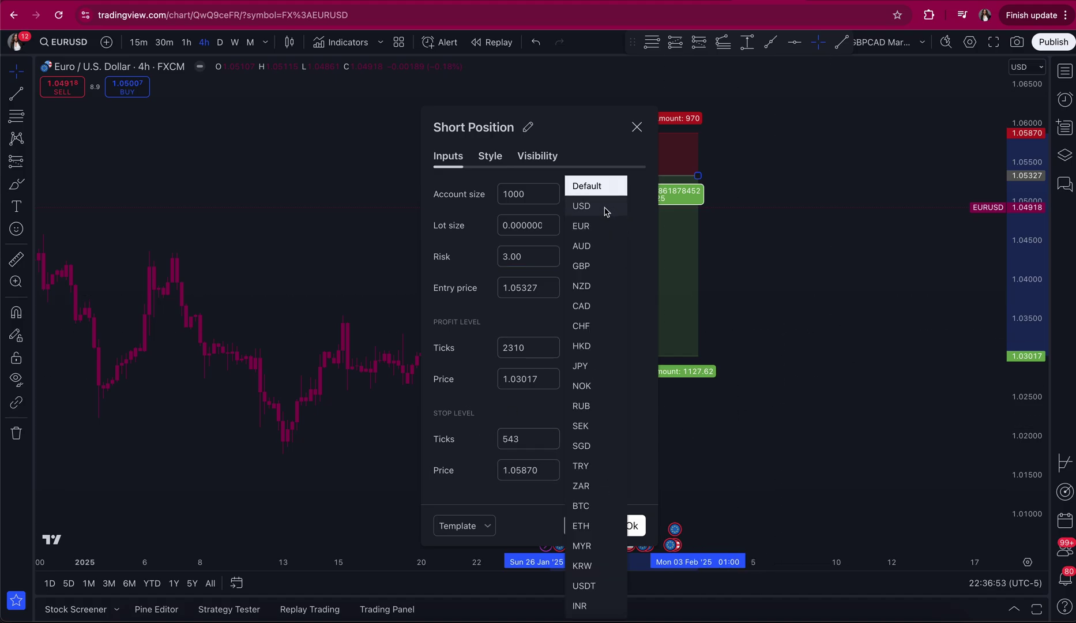
left_click(606, 212)
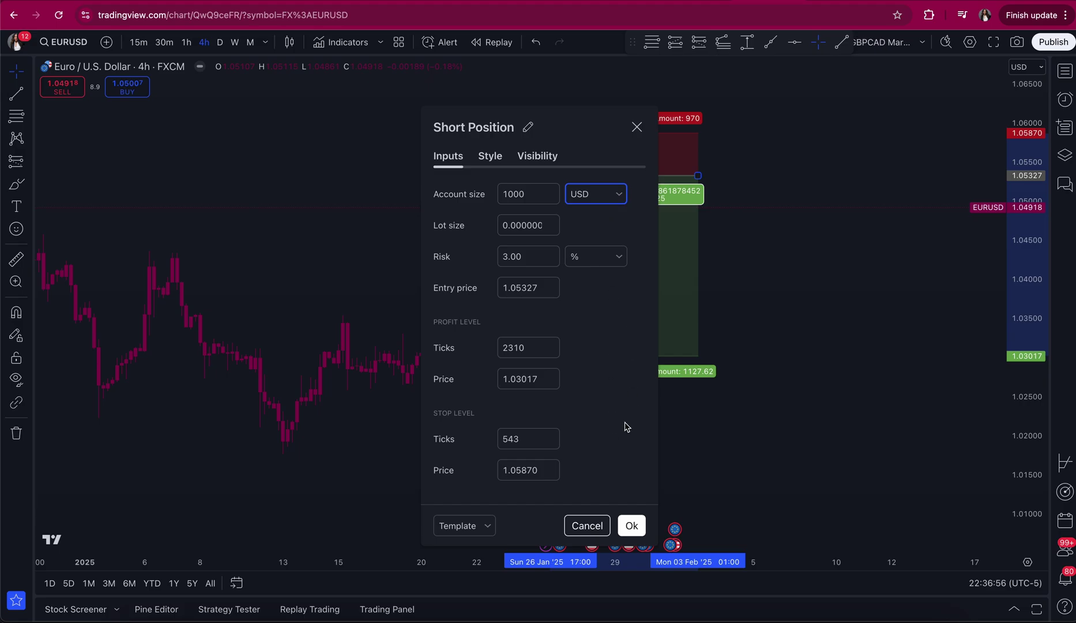
left_click(630, 525)
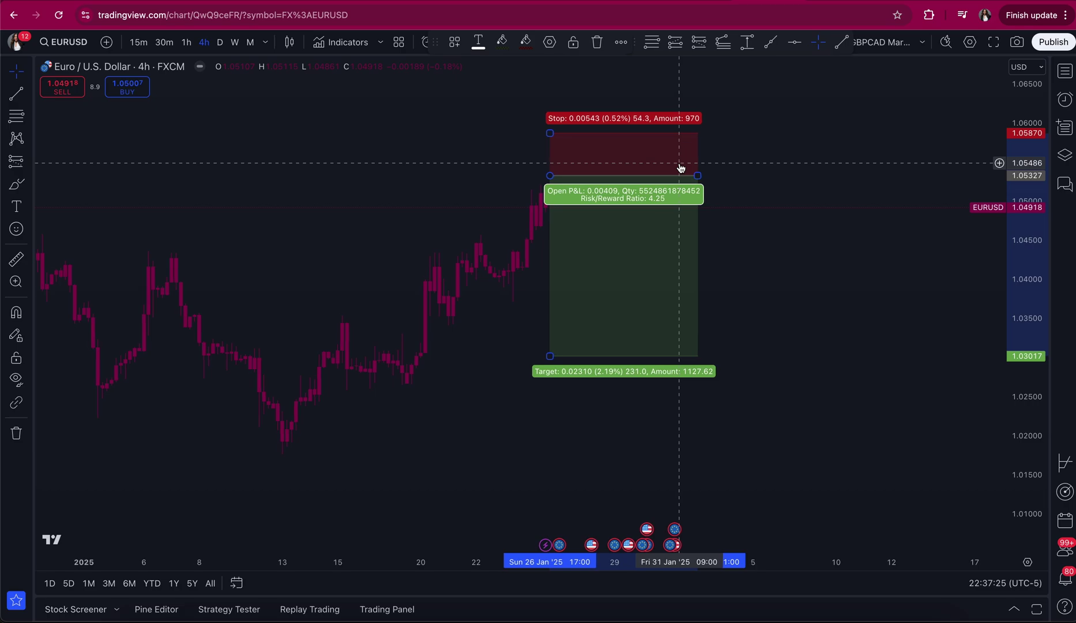
- Set the short position's lot size to 1, apply it, and recheck its input settings
scroll(681, 182, "down", 1)
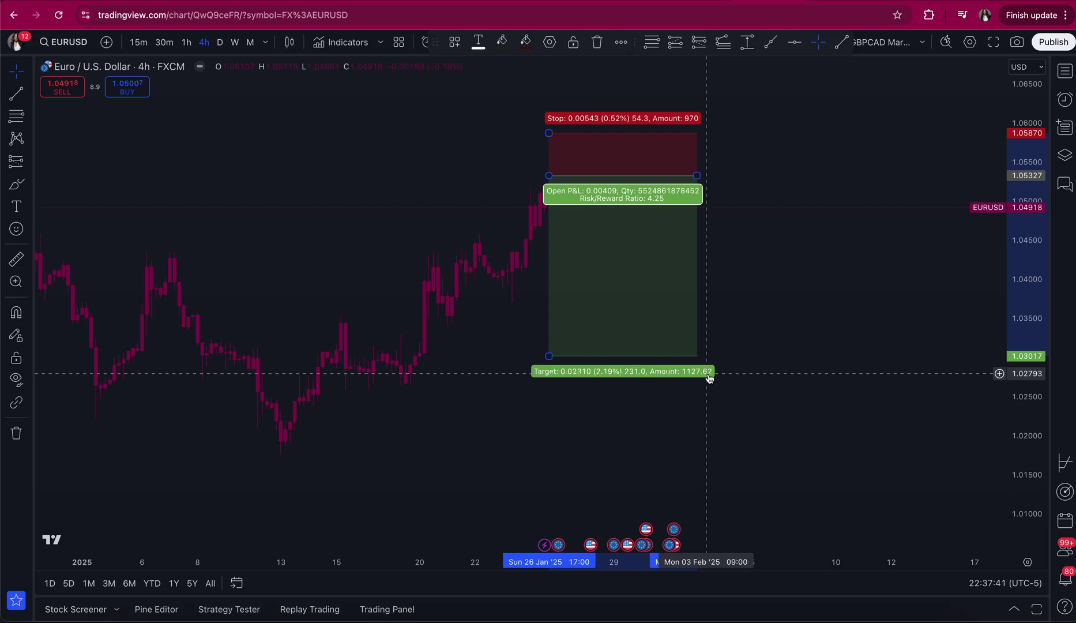
double_click(697, 294)
left_click_drag(507, 225, 575, 231)
type("0")
key("BackSpace")
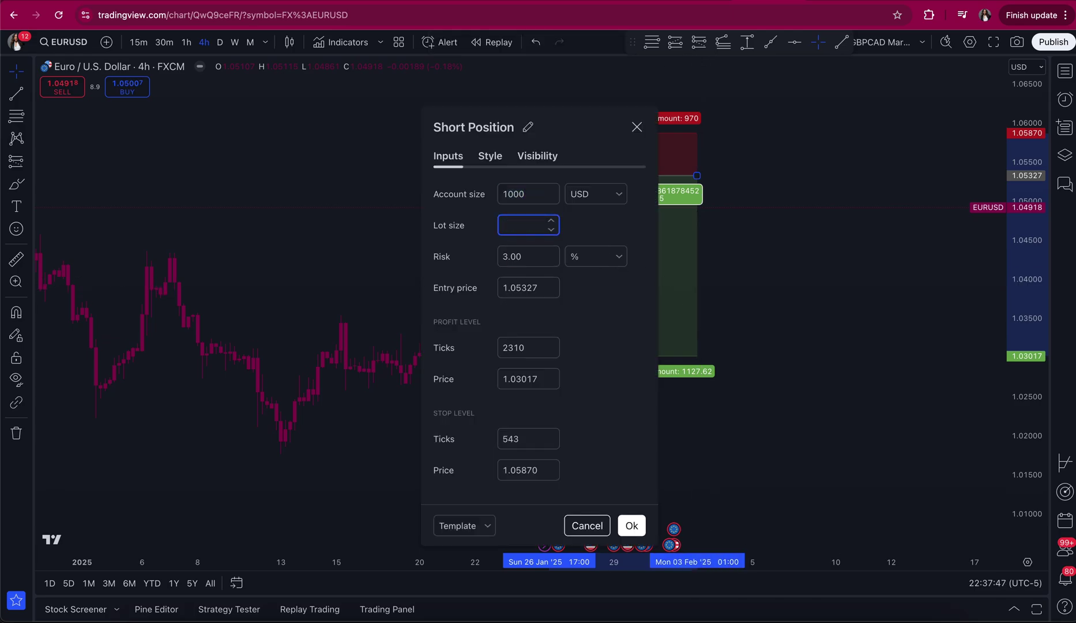
type("1")
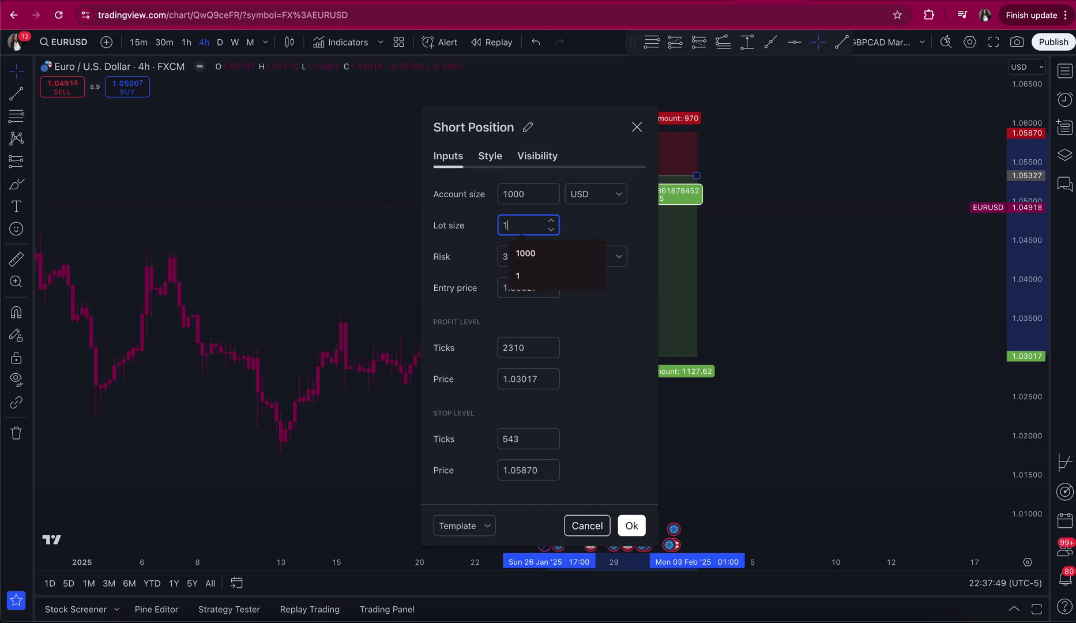
left_click(631, 525)
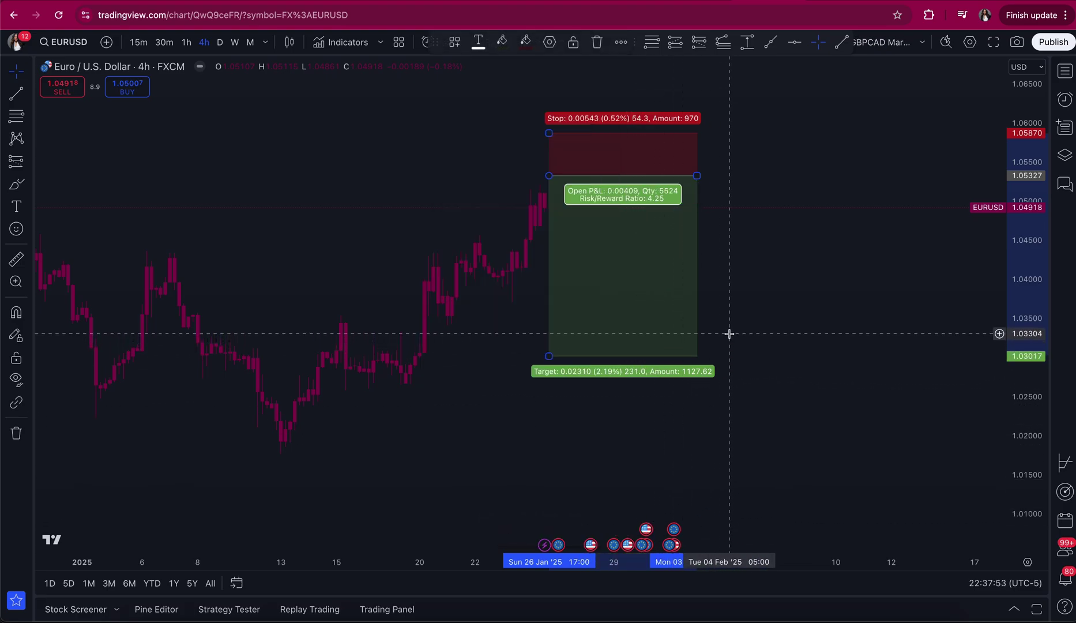
double_click(696, 215)
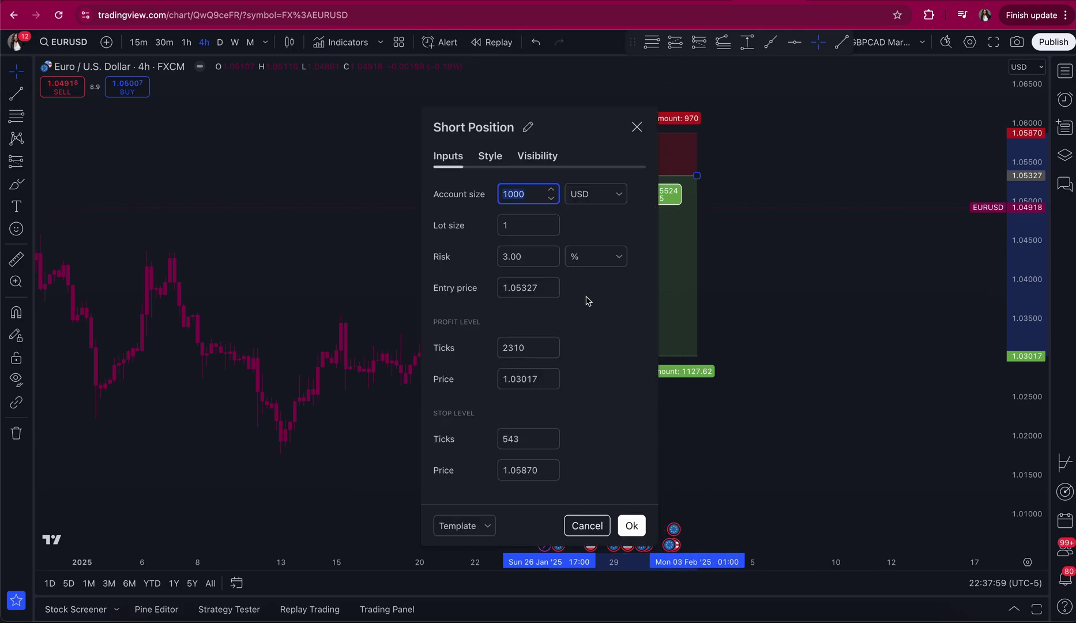
left_click(637, 127)
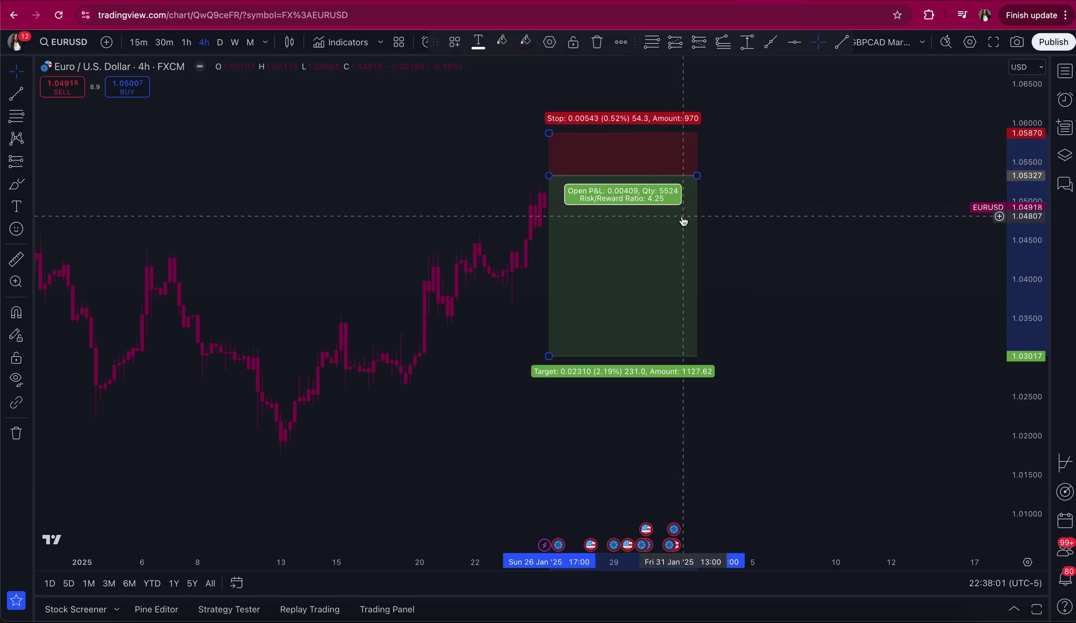